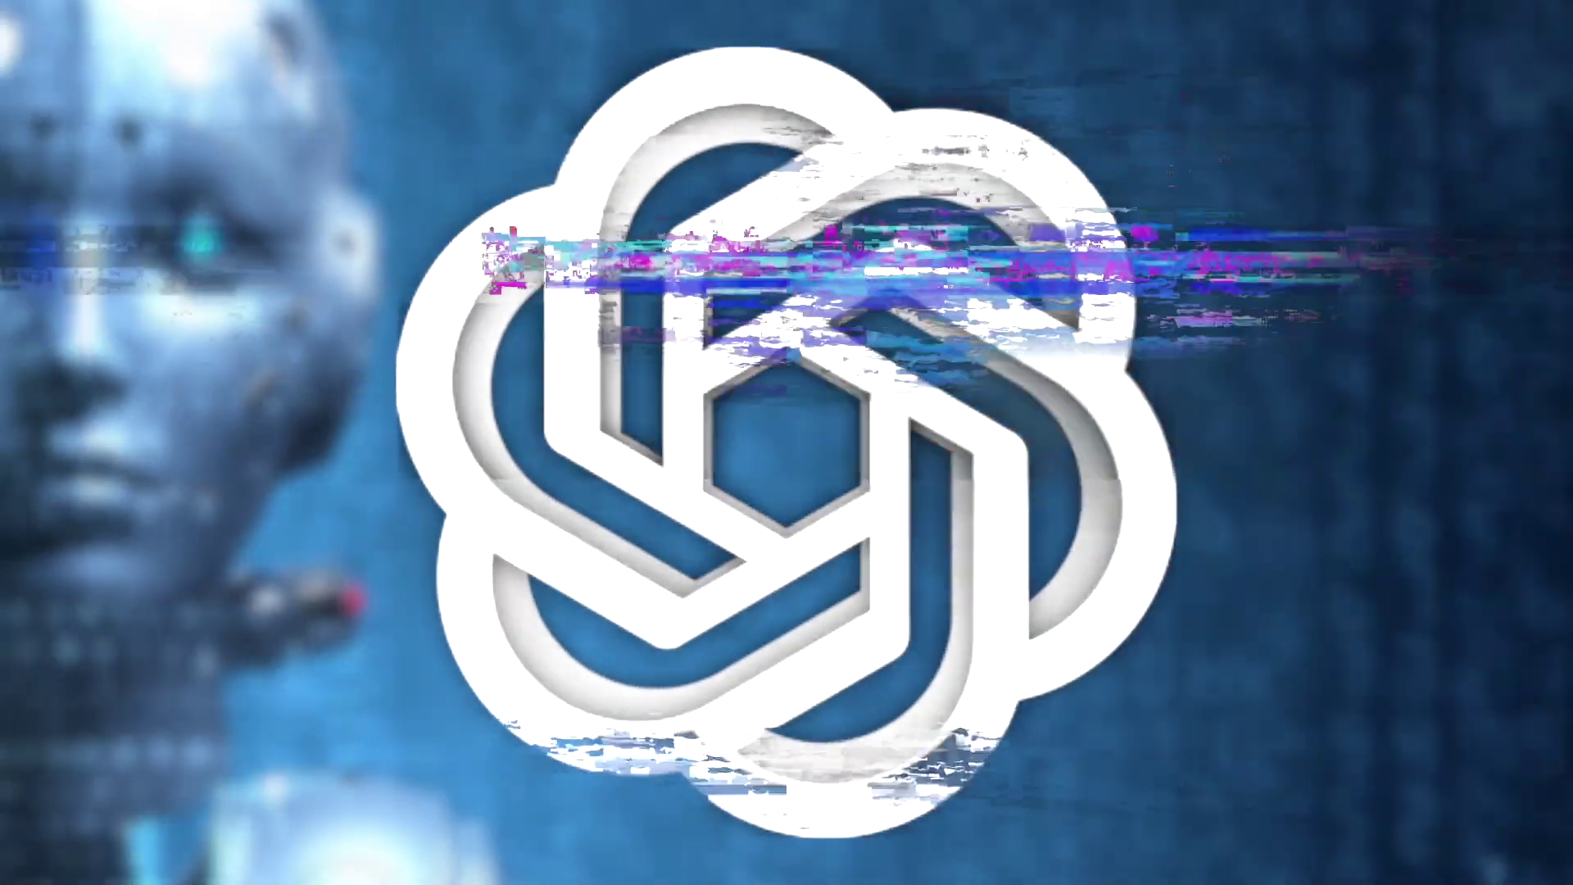
- Ask ChatGPT what most people don't know about World War 2, then begin a 30-second script prompt
text(t most people don't know ab)
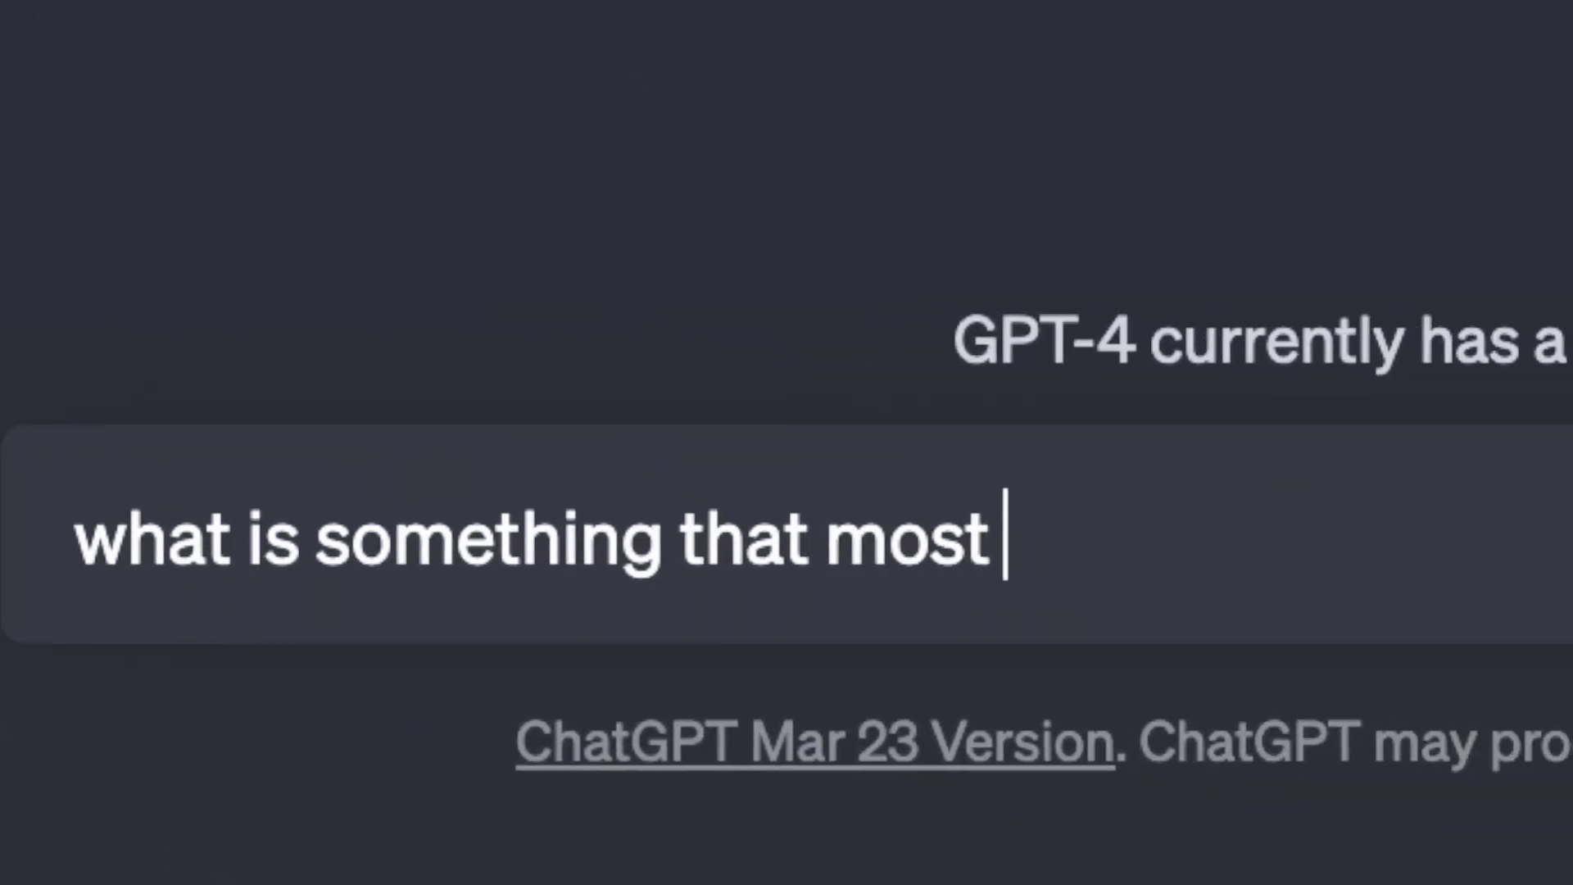
text(out world war 2?)
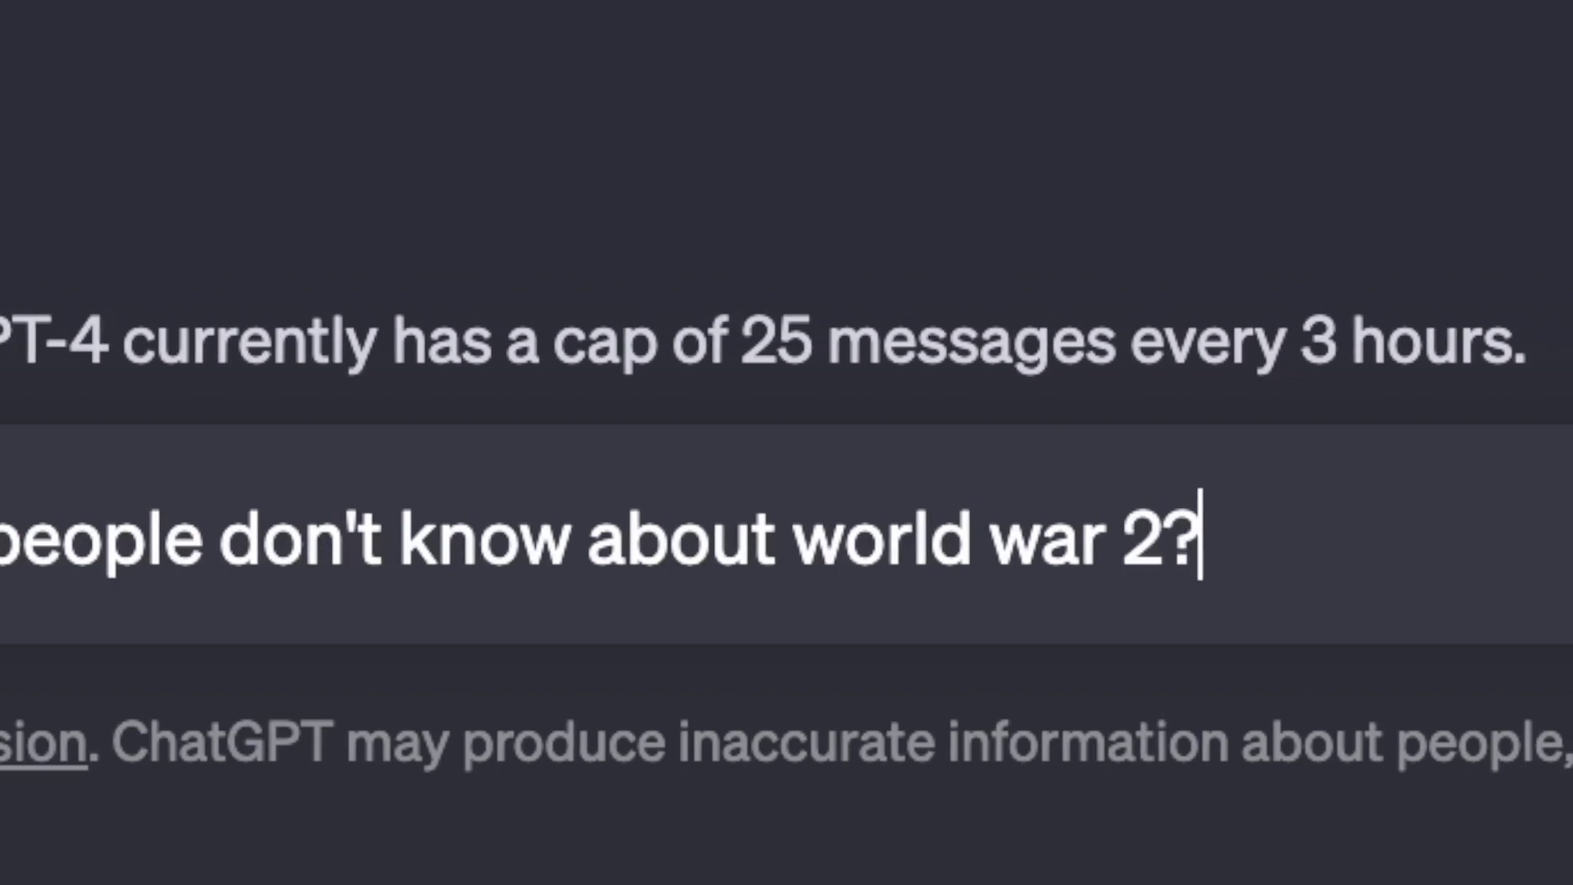
key(Return)
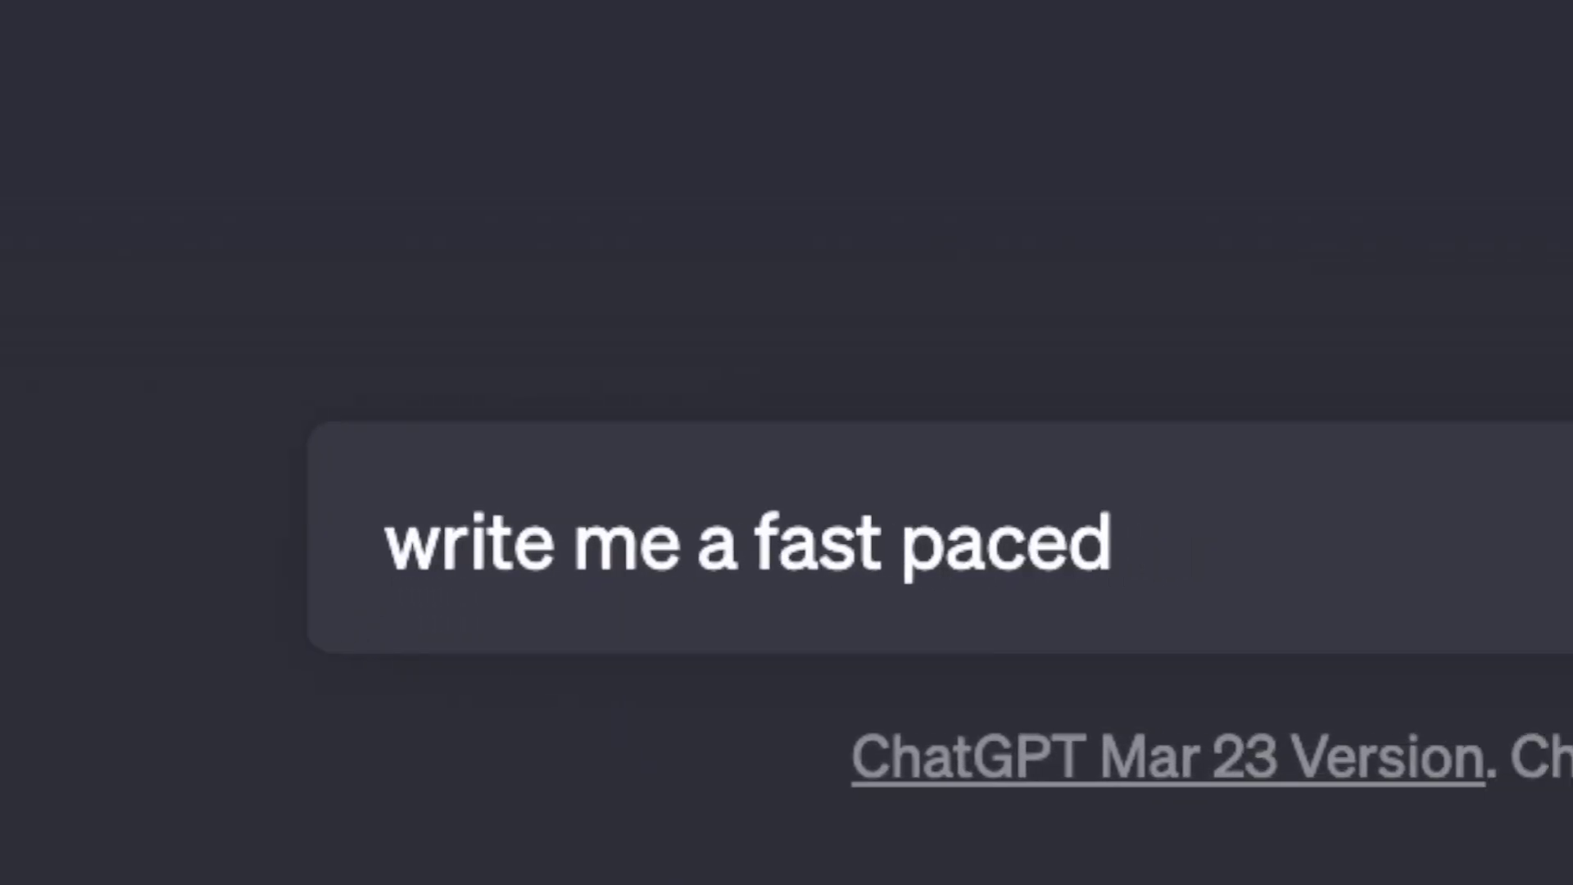
text(30 second youtube script based on this fact, in the style of an intelligen)
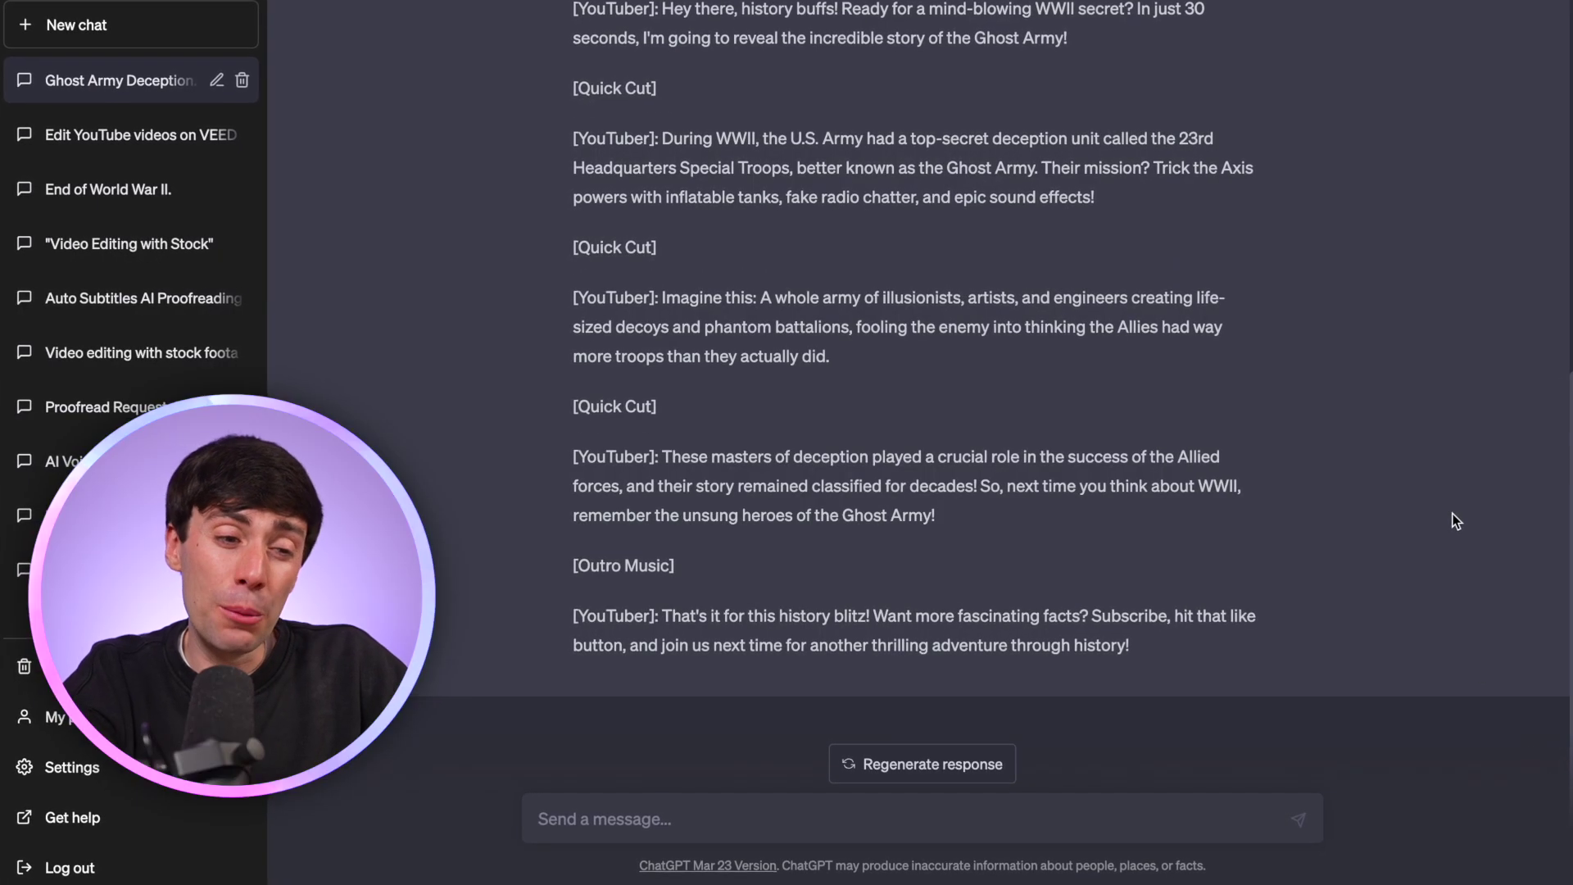
- Scroll through ChatGPT's fast-paced 30-second Ghost Army YouTube script
scroll(1452, 513, up, 2)
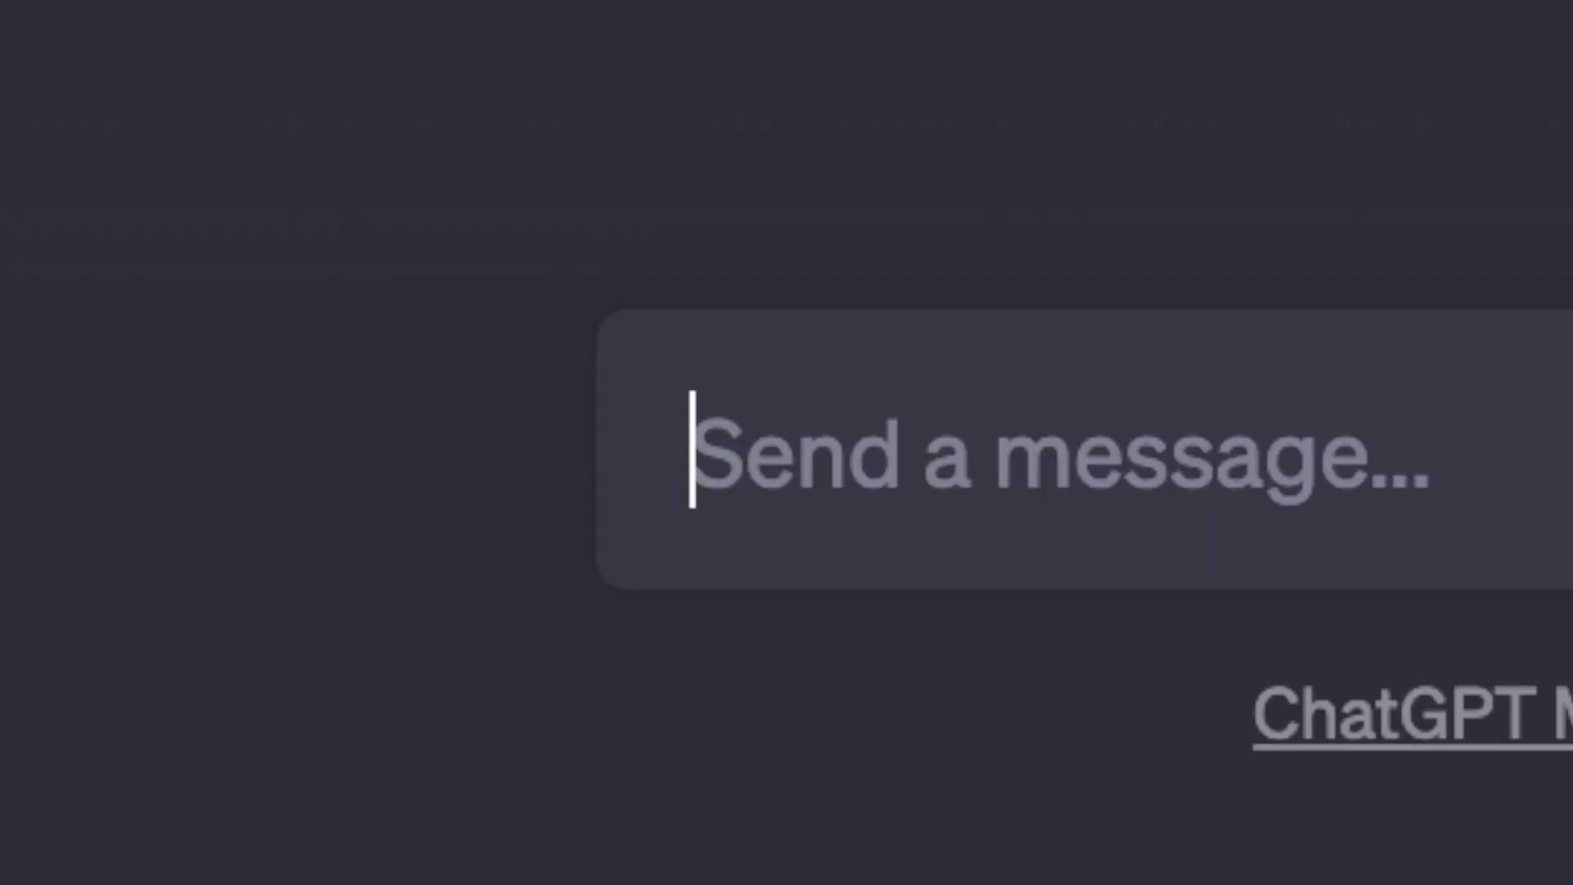
- Ask for a faster, more engaging script that opens with an intriguing question answered at the end
text(make this script faster pace)
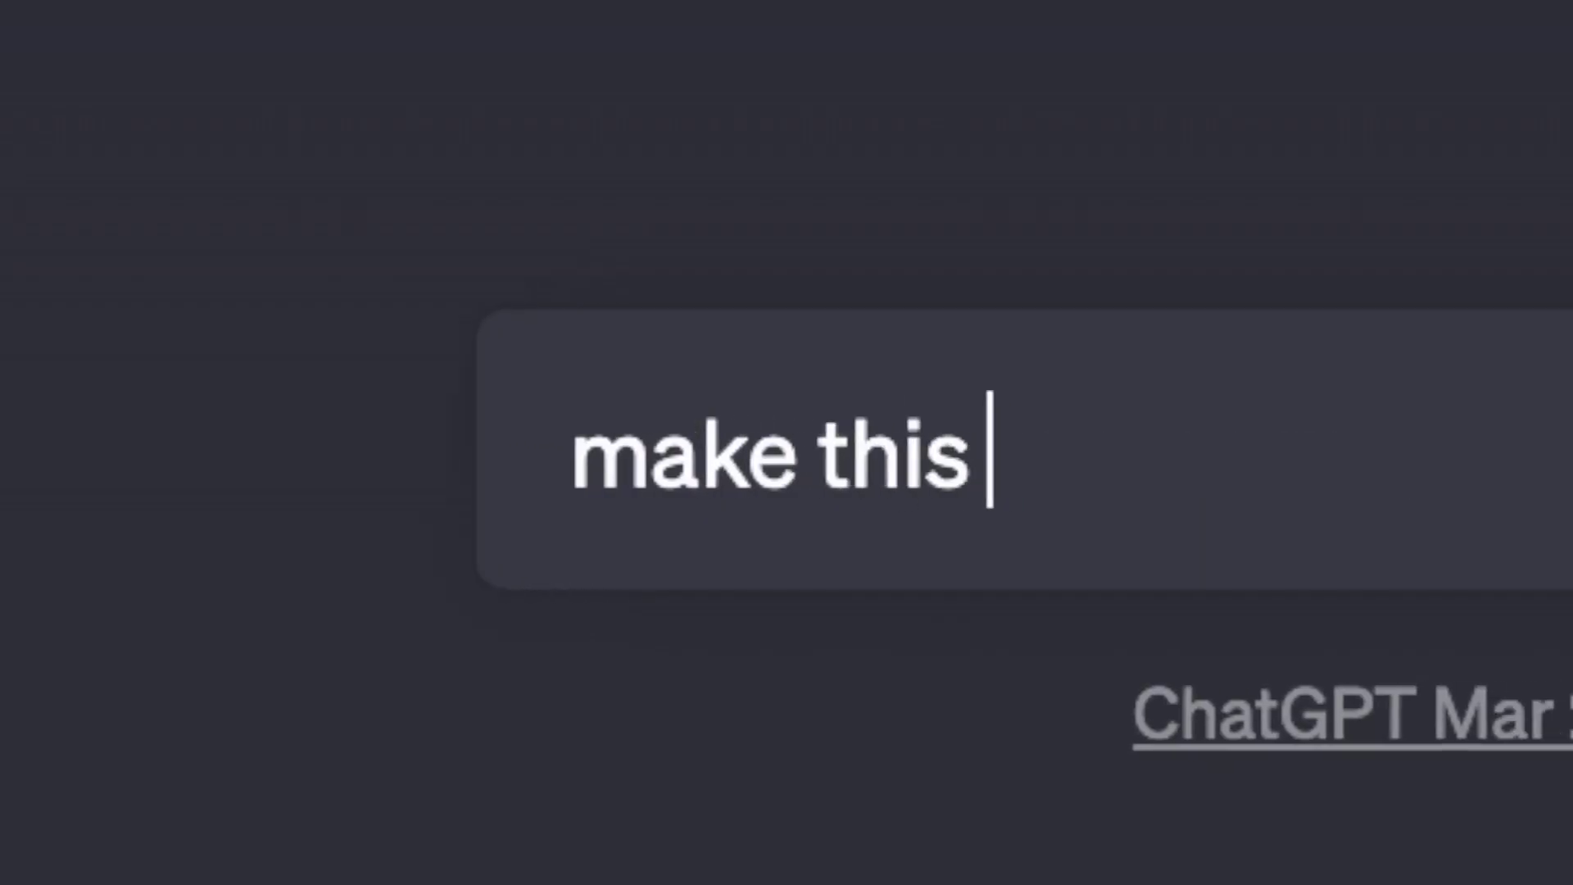
text(d and more engag)
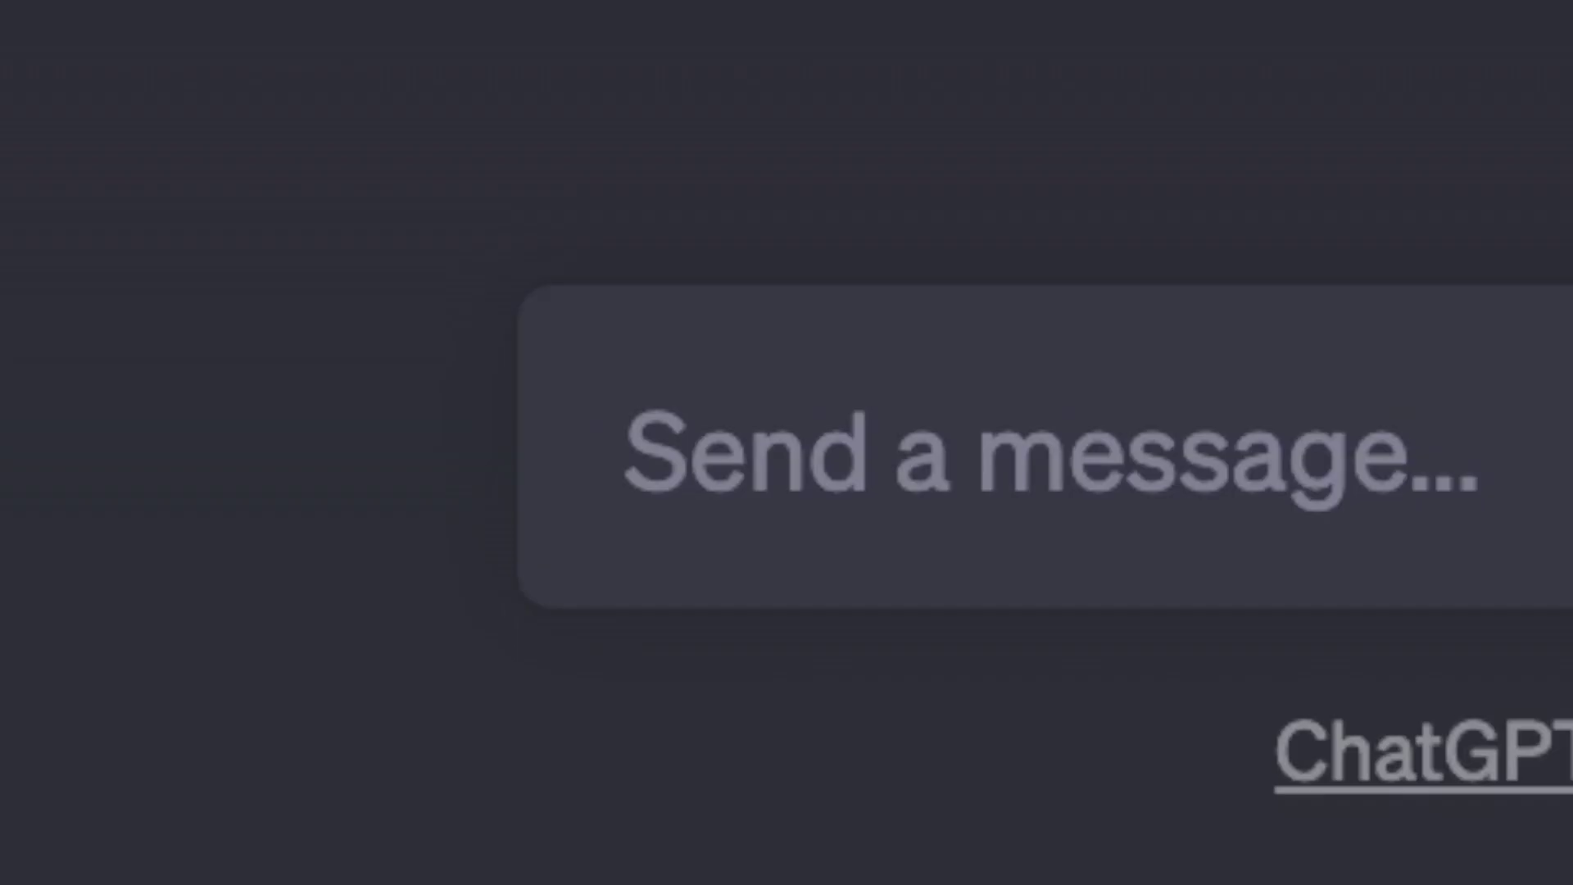
text(open this script with an in)
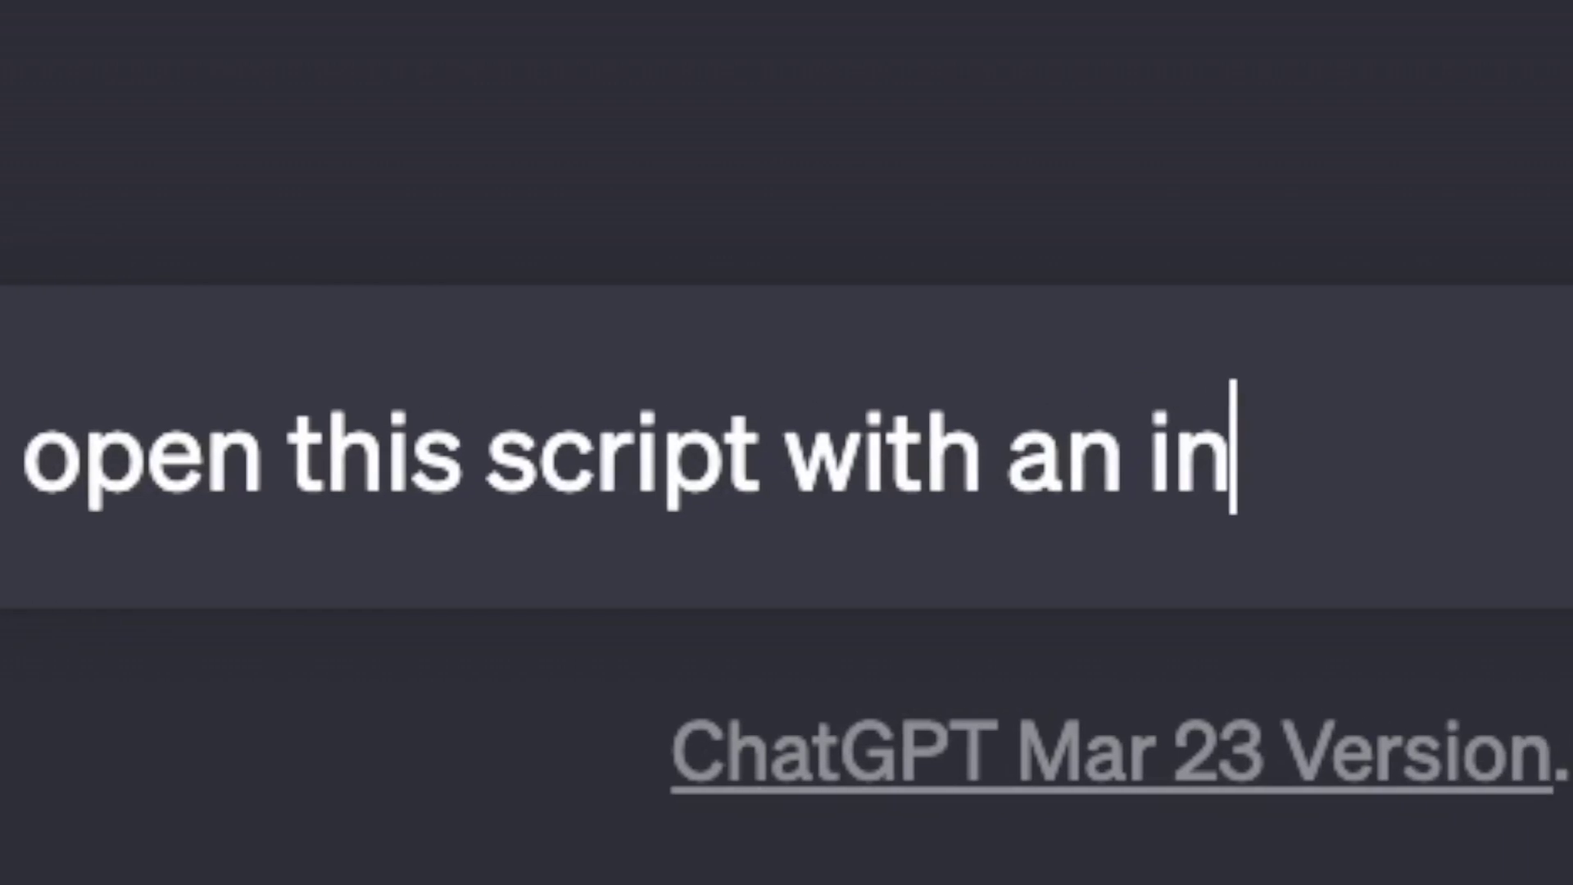
text(triguing question that gets answered ri)
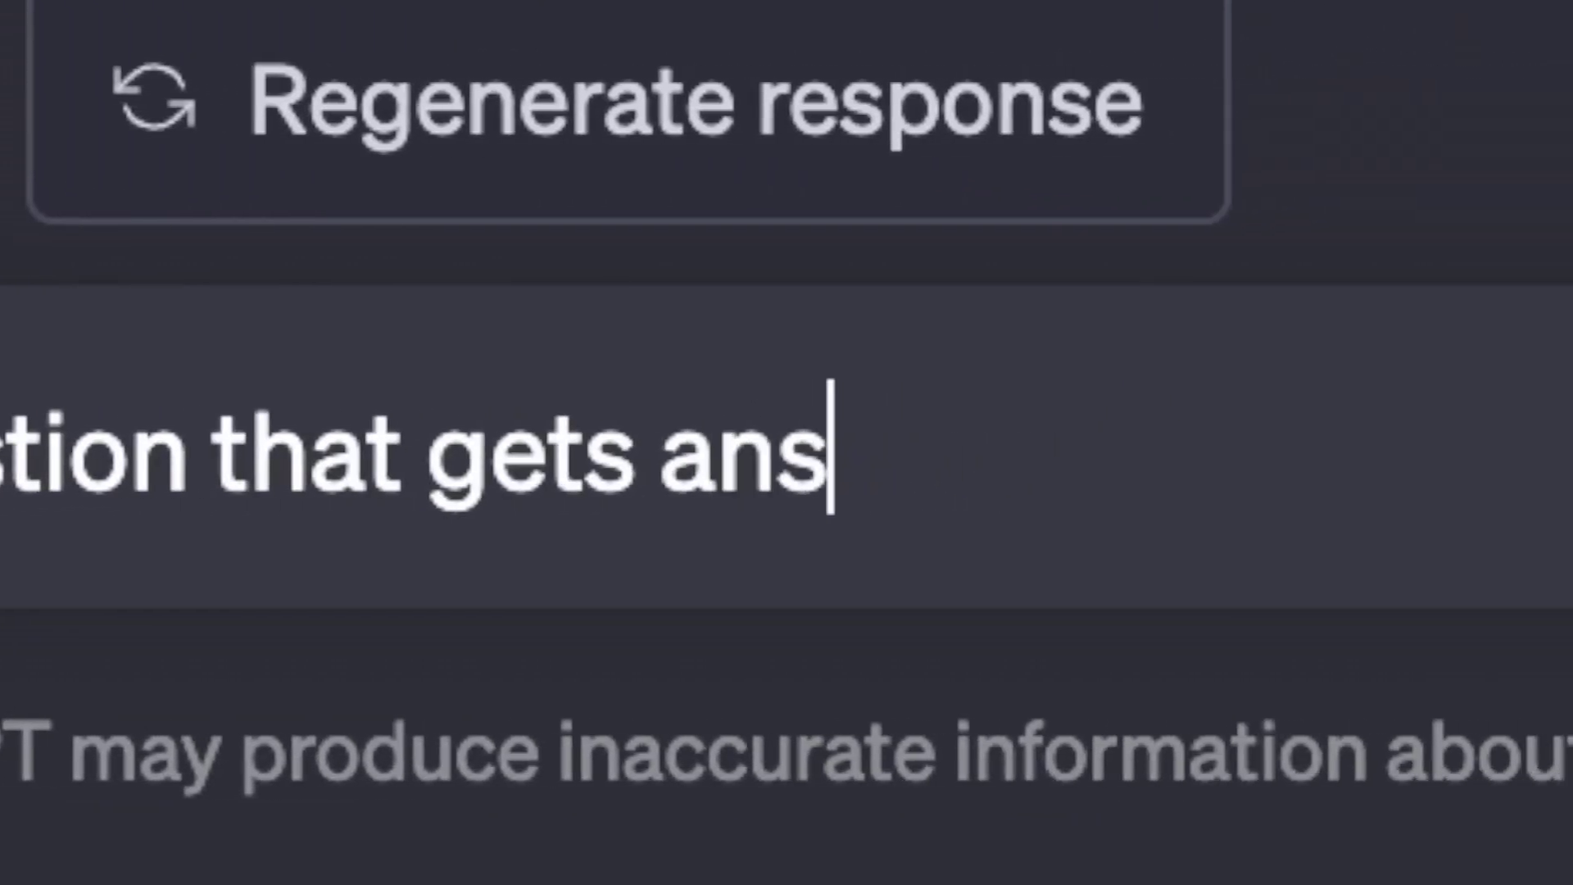
text(ght at the end)
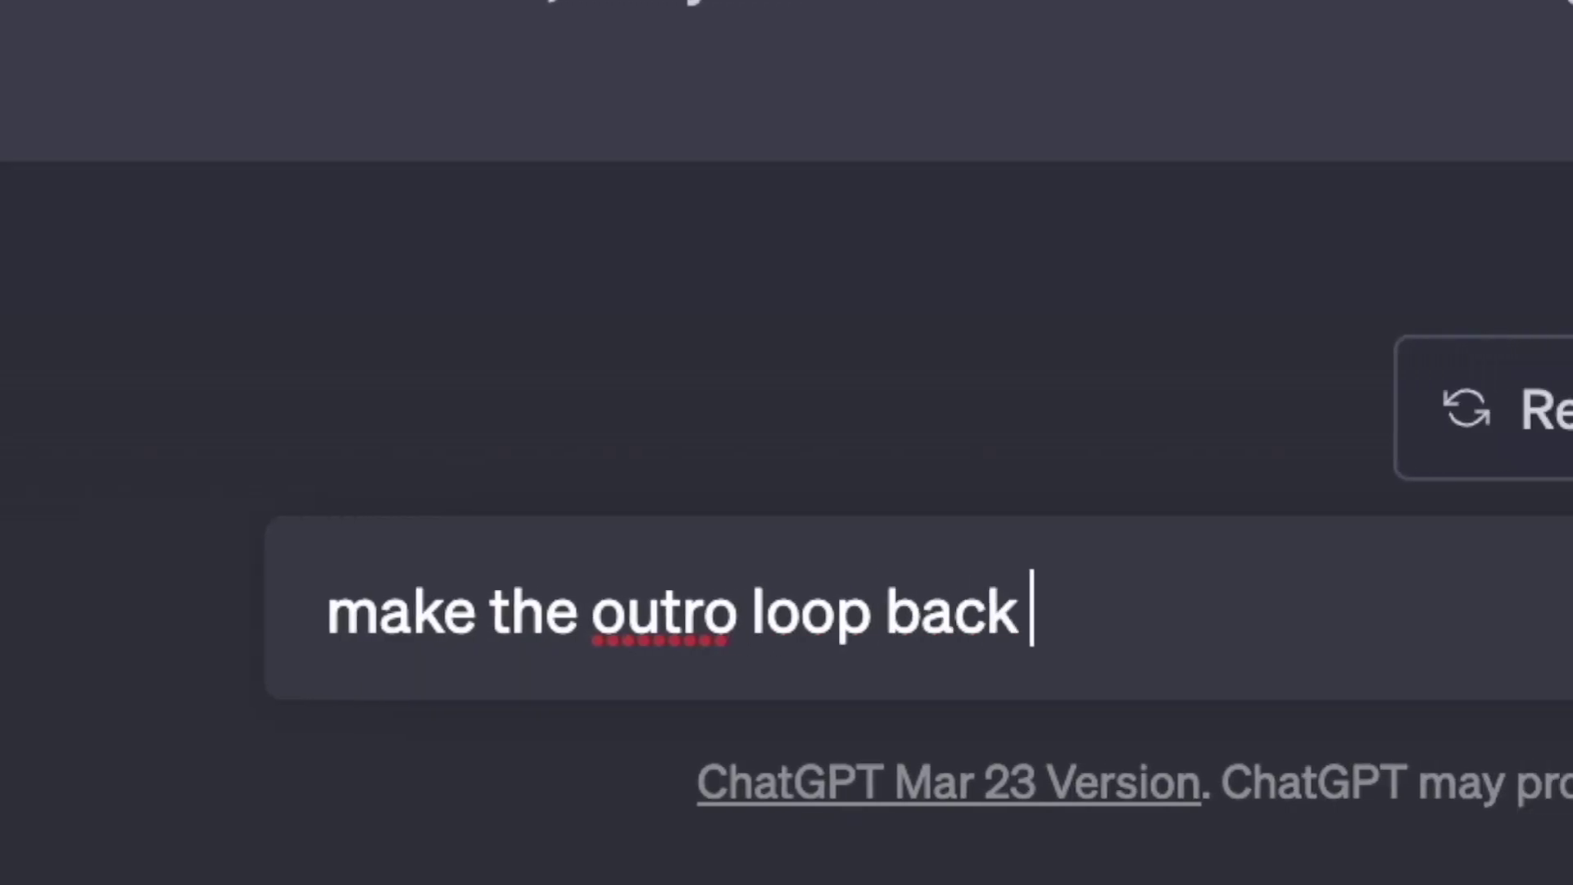
- Ask for the outro to loop seamlessly back to the script's start, then review the reply
text(around to the start of the script in a seamle)
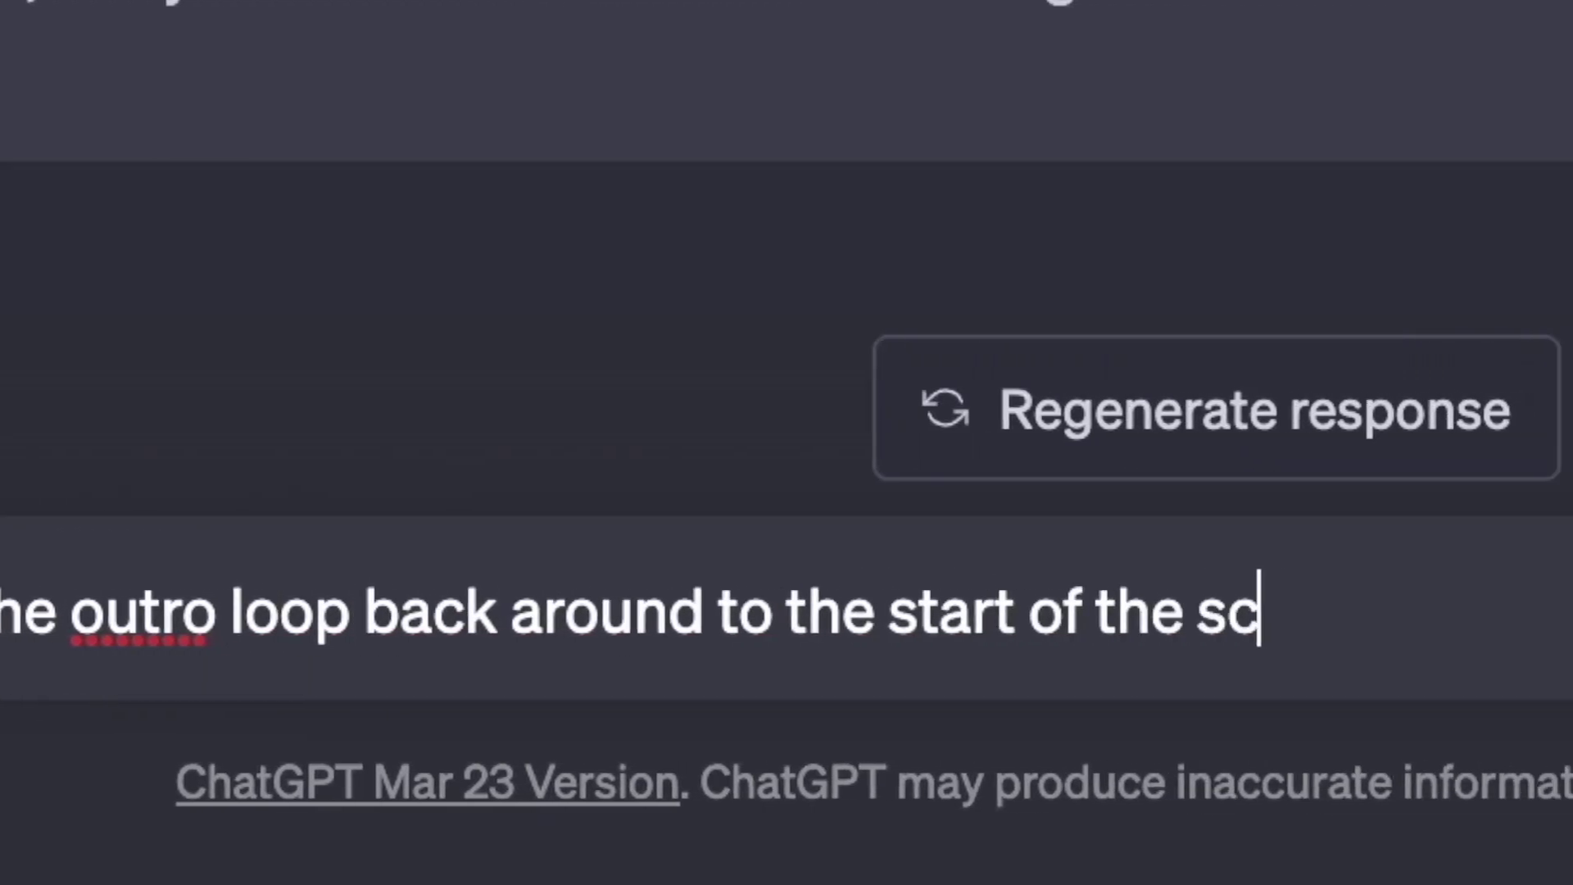
text(ss way)
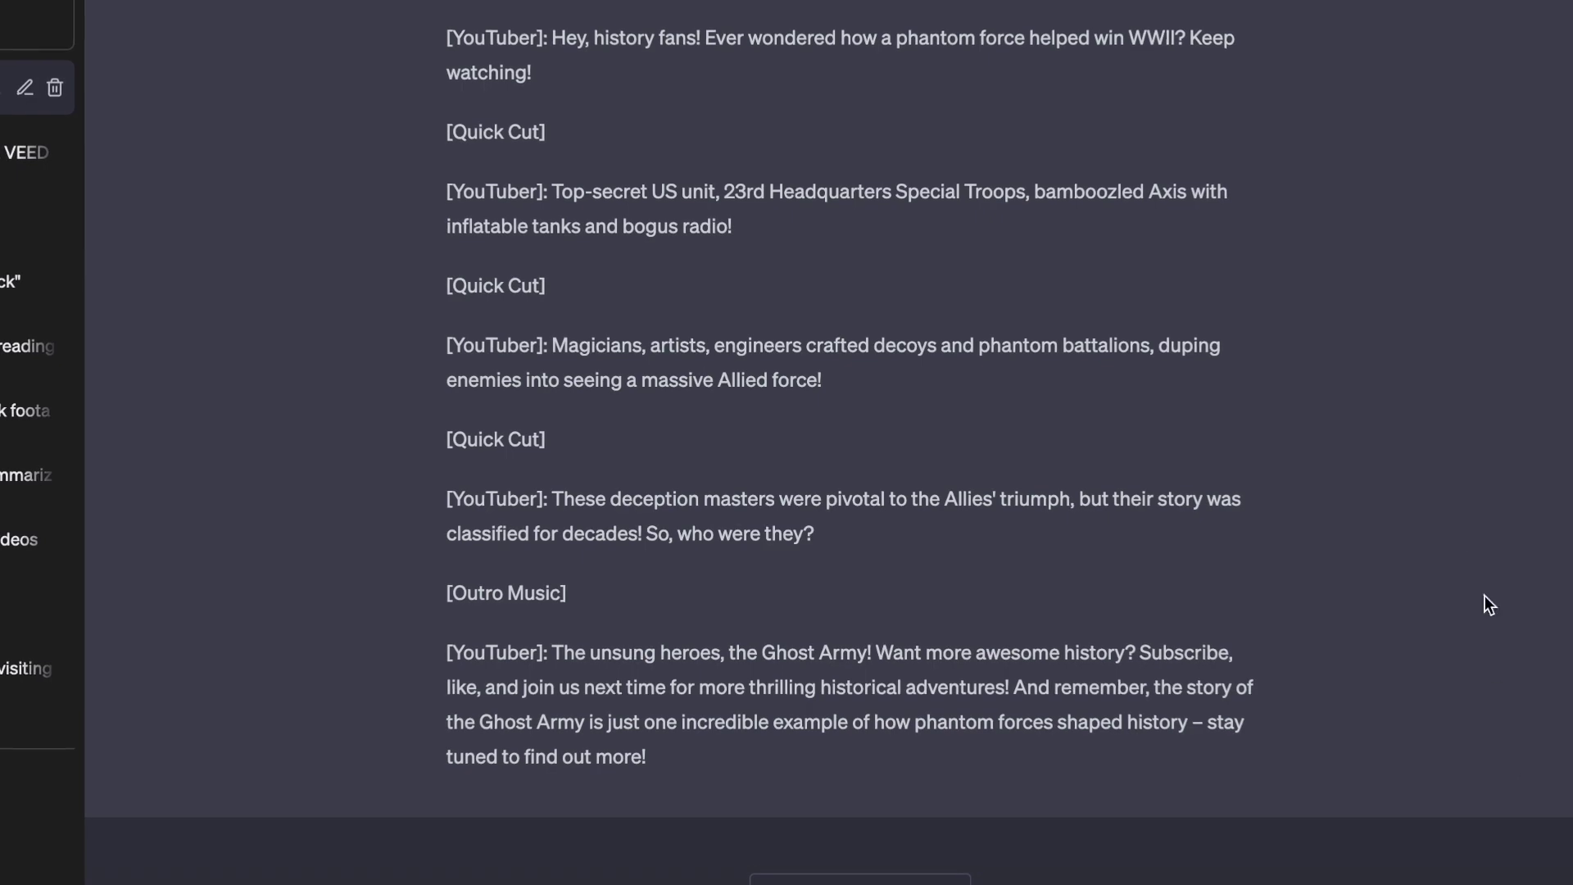
scroll(1478, 537, up, 1)
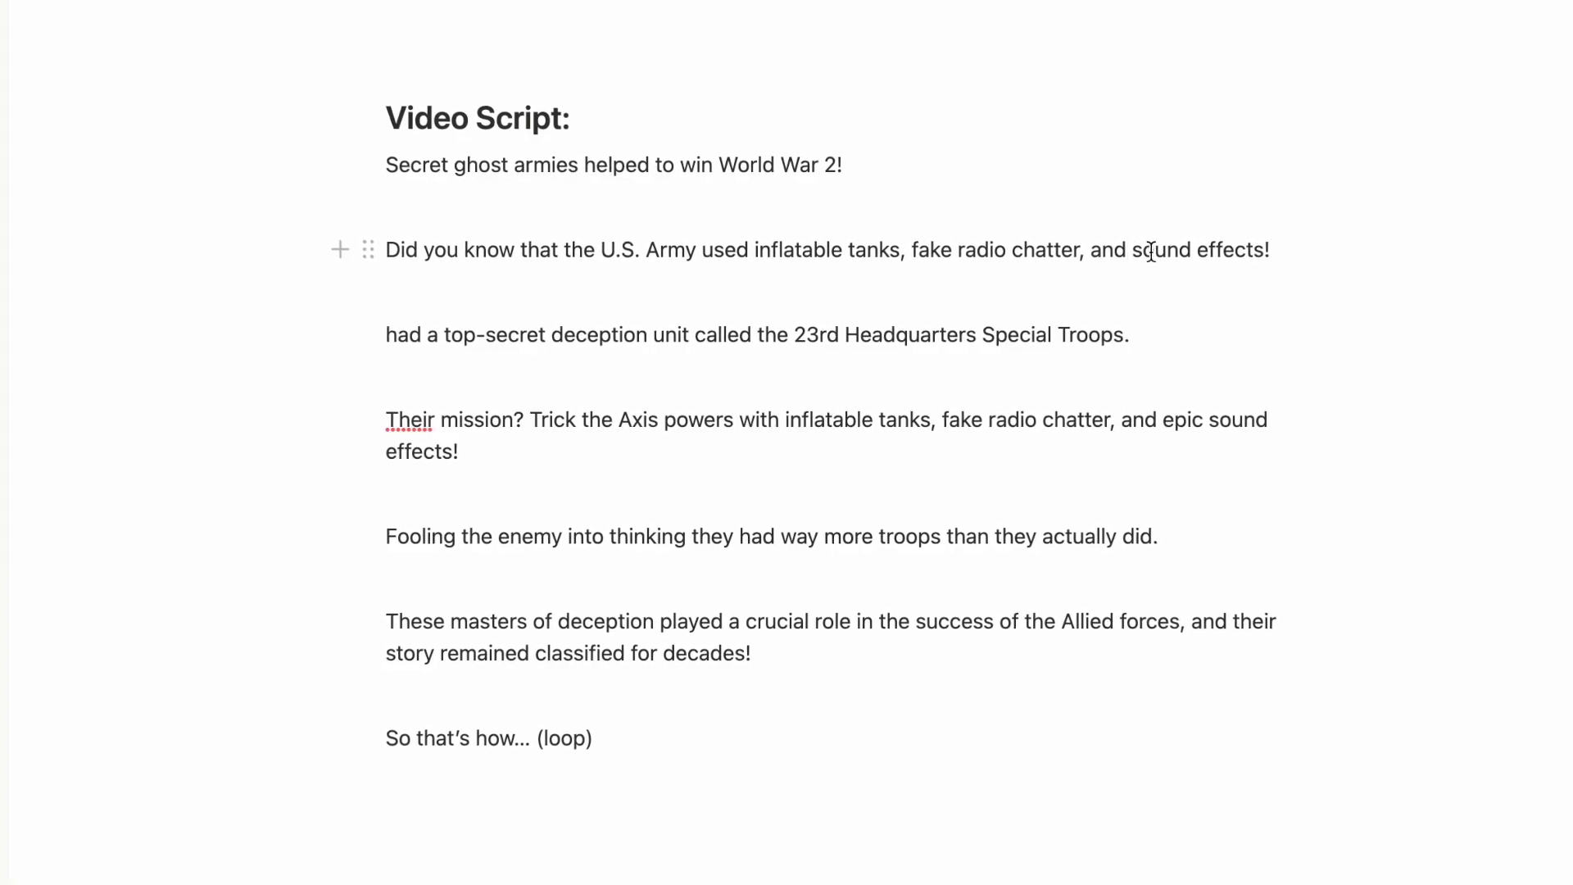
- Replace the '!' after 'sound effects' with a continuation starting 'to trick t'
key(BackSpace)
text(to trick t)
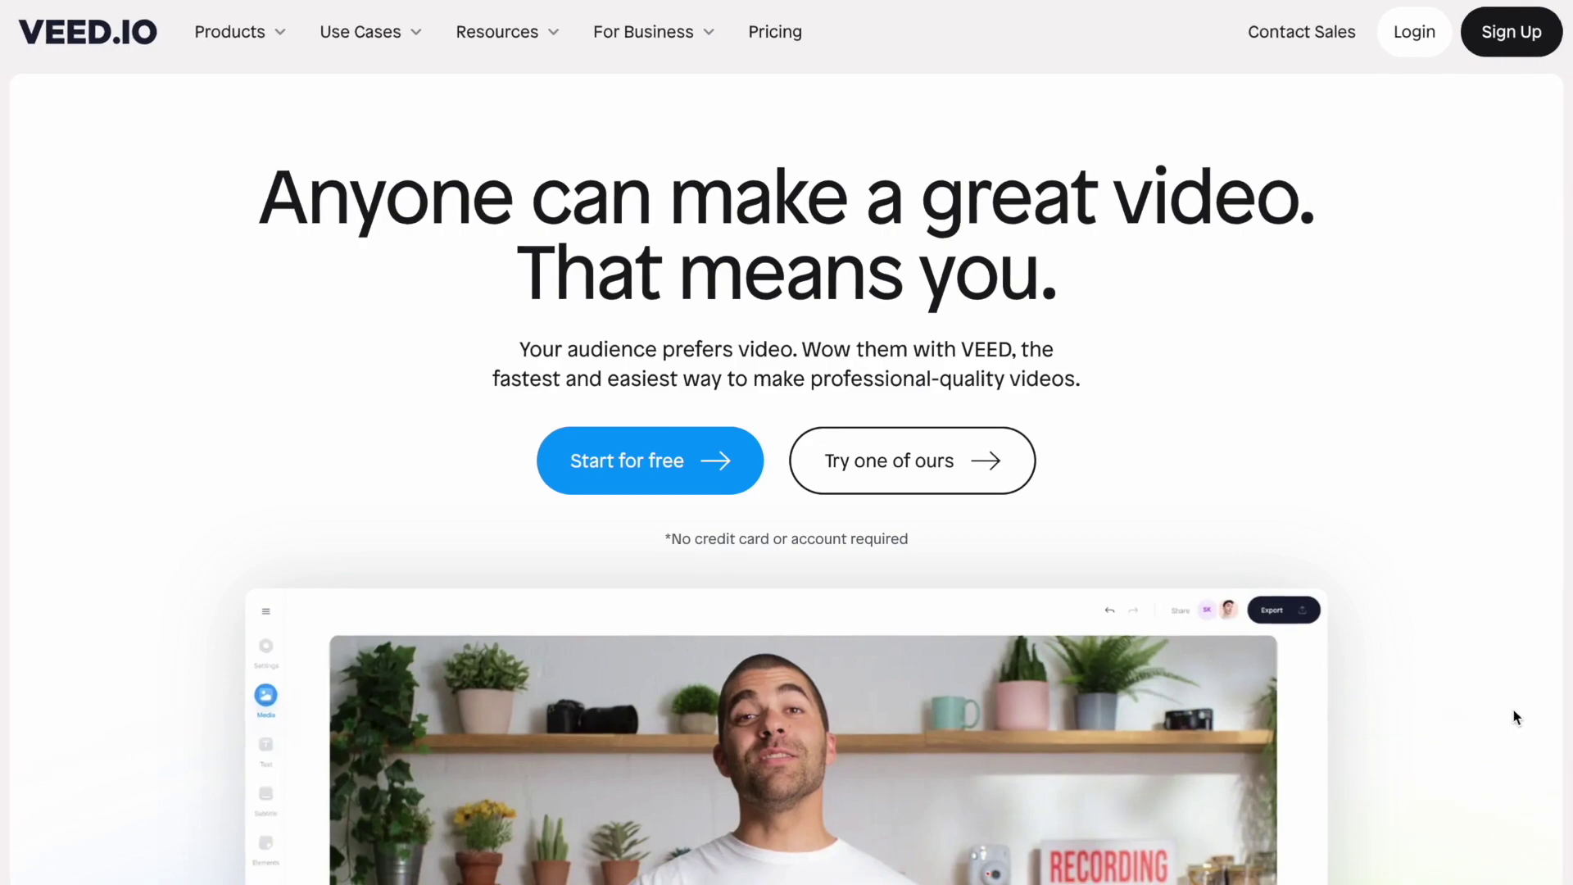
- Start a new VEED project with 'world war 2 short - raw footage.mov' uploaded
click(696, 485)
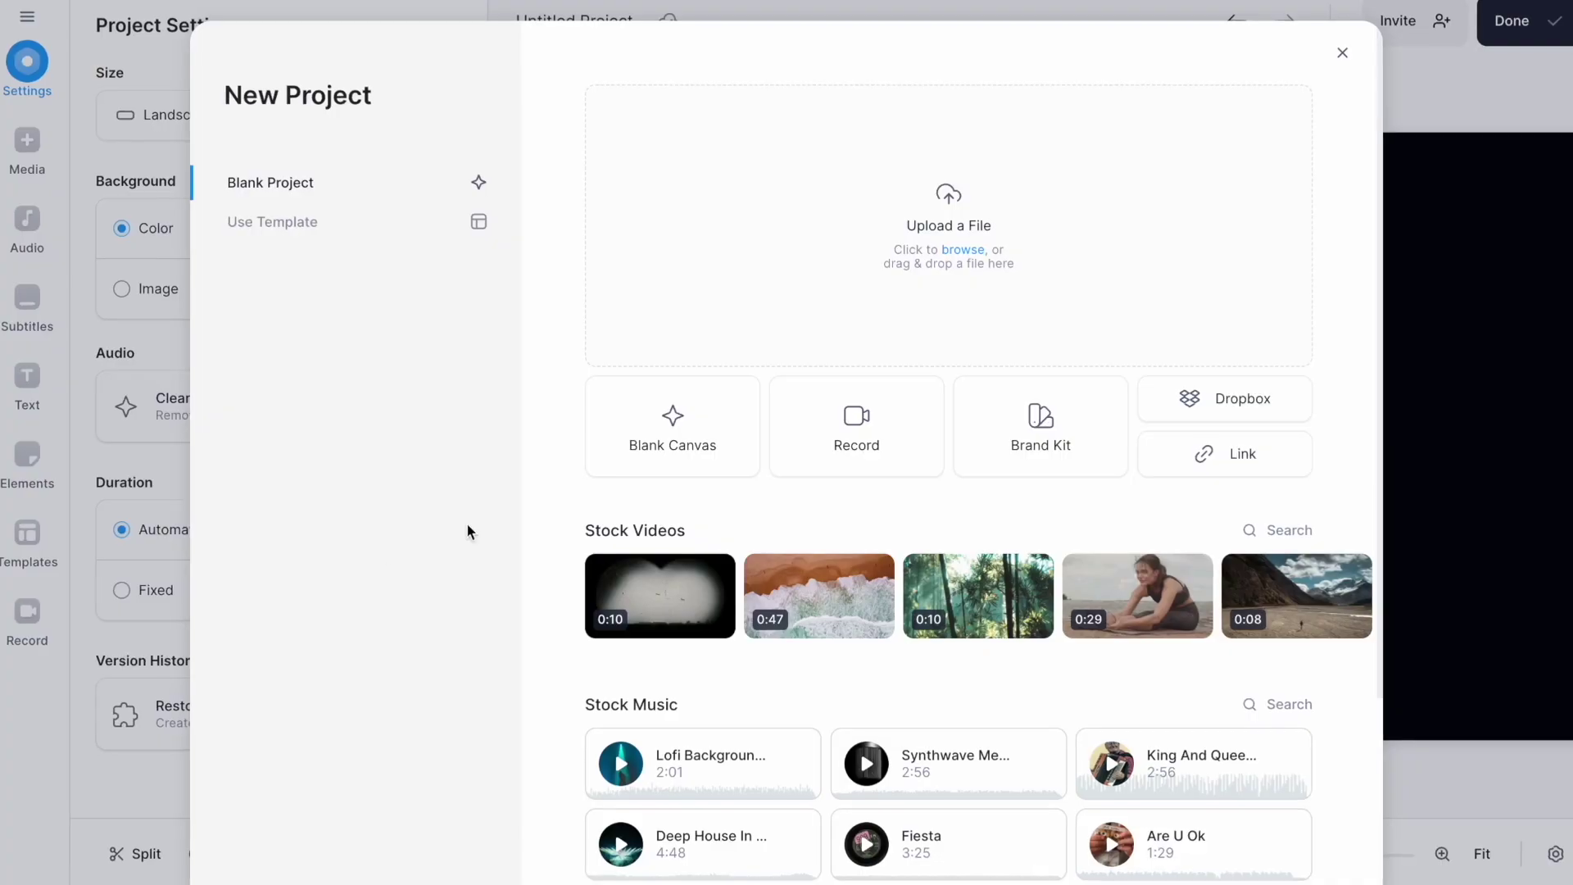
click(947, 280)
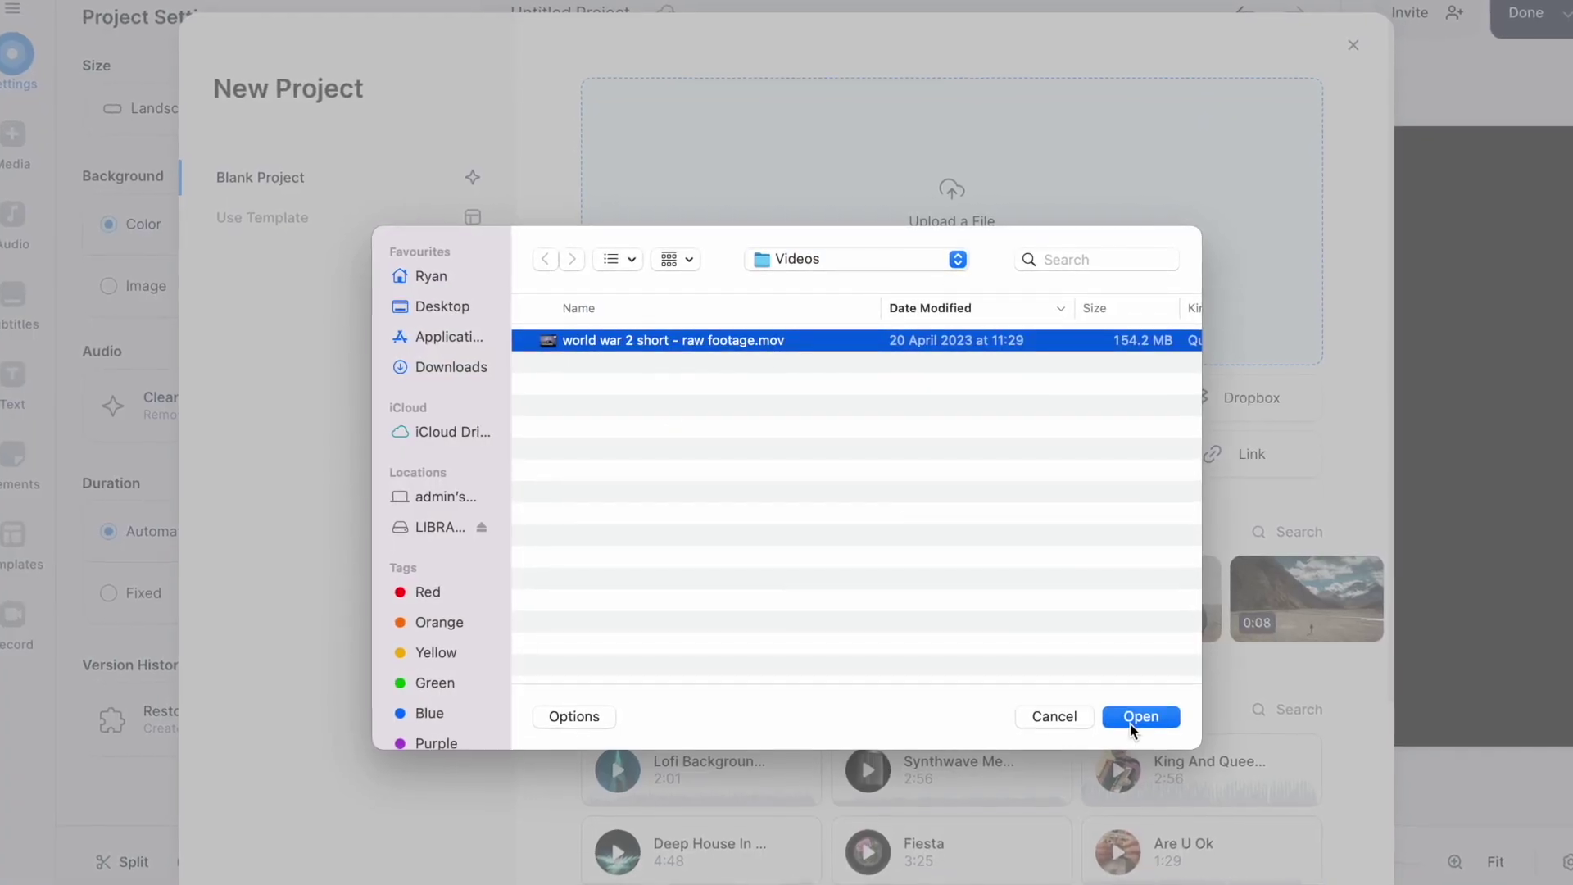
click(1132, 728)
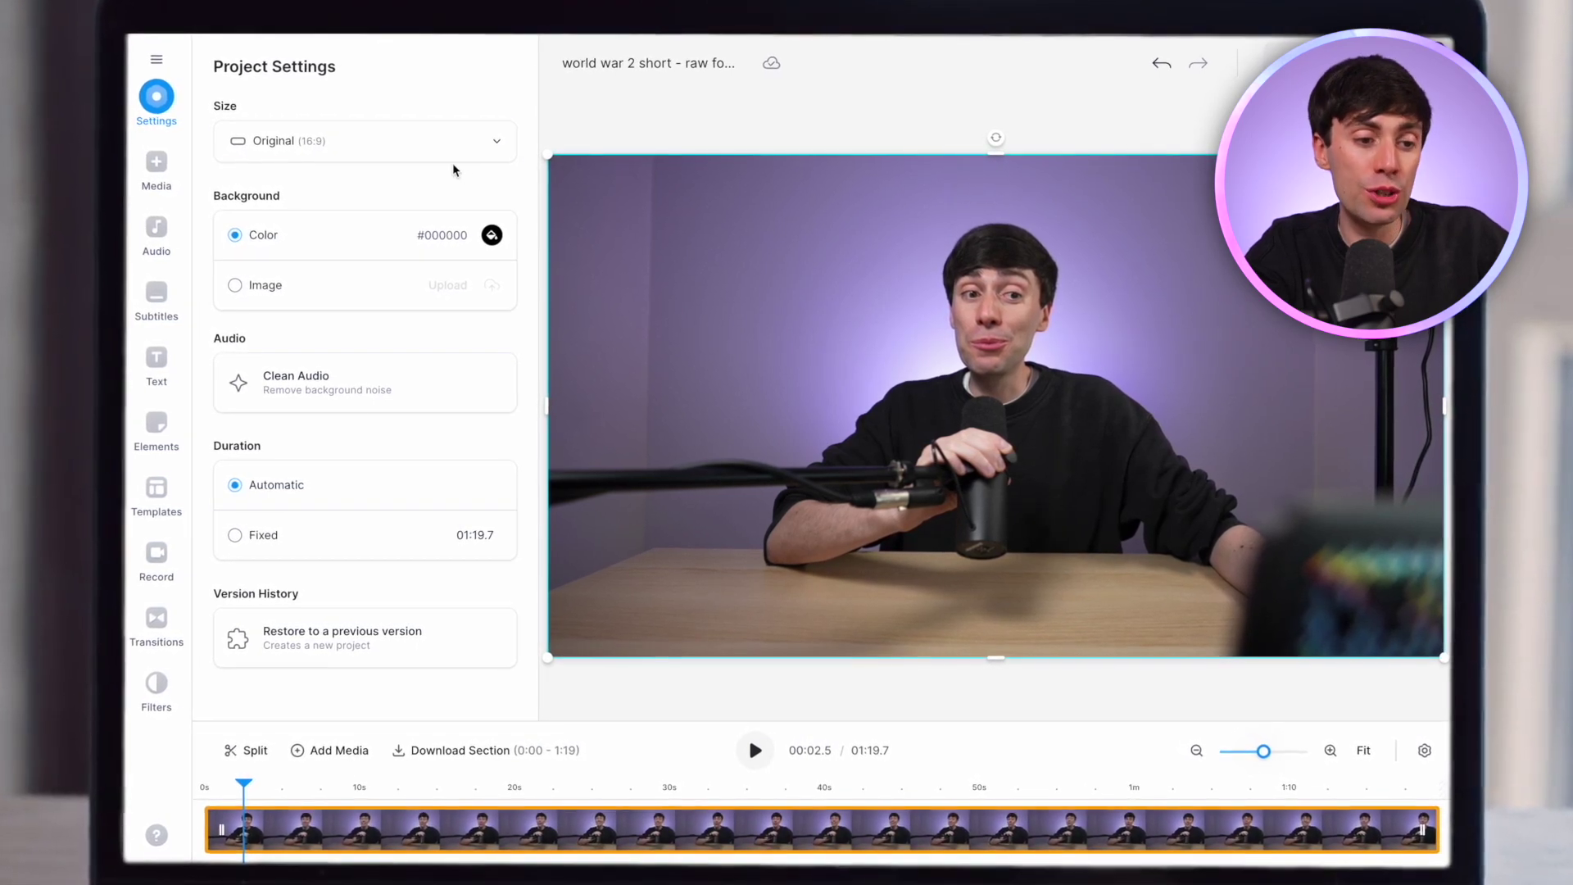
click(435, 149)
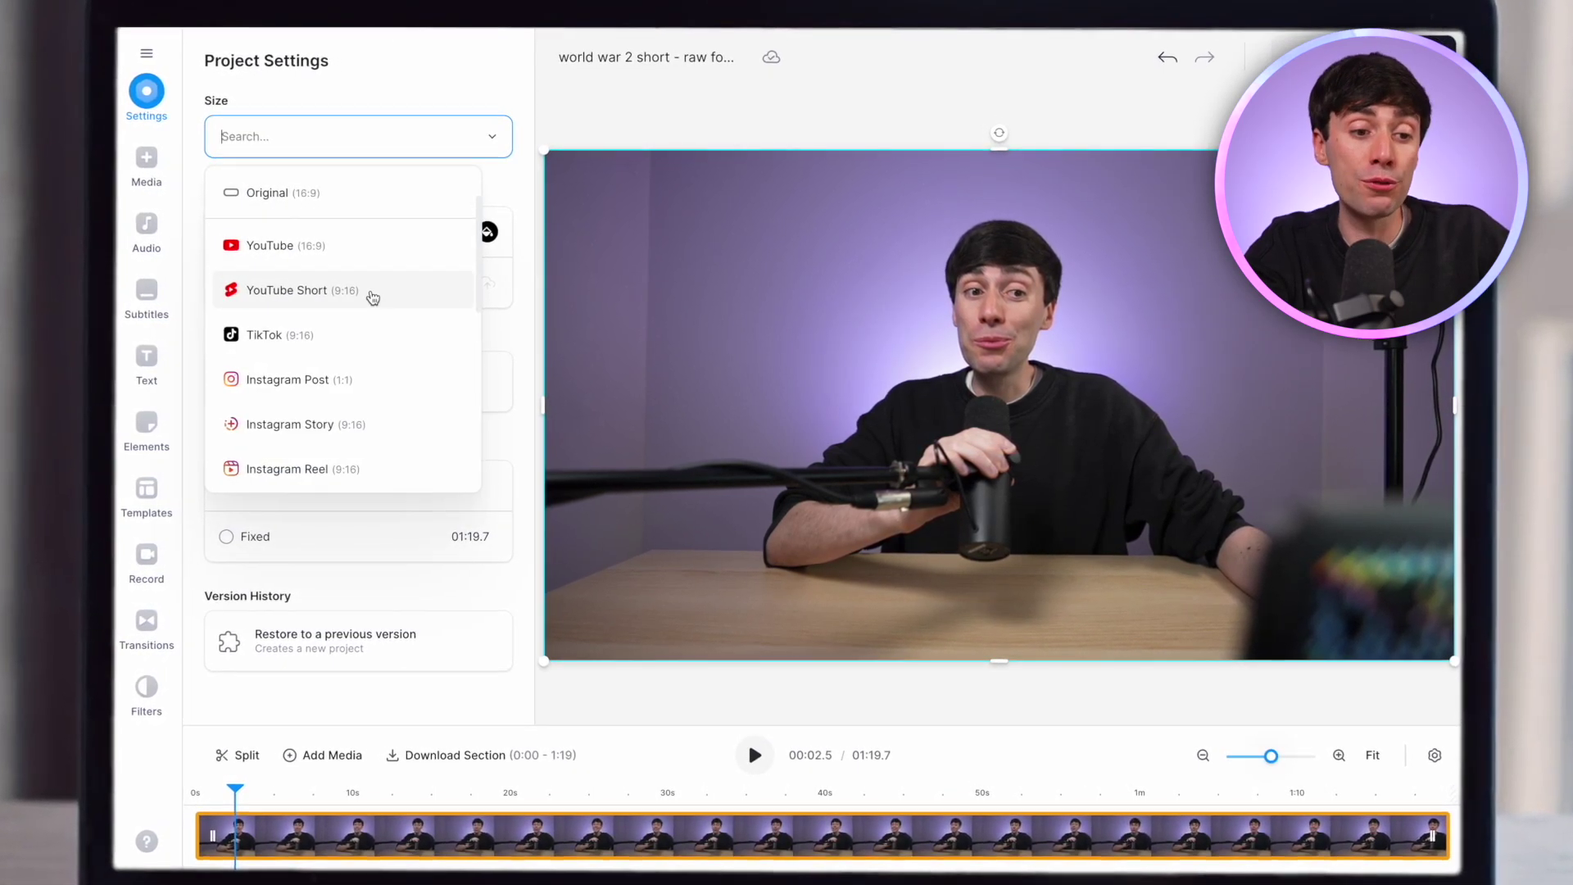
- Set the canvas to YouTube Short 9:16, enlarge the footage to fill it, and enable Eye Contact
click(371, 292)
drag(819, 403, 1007, 399)
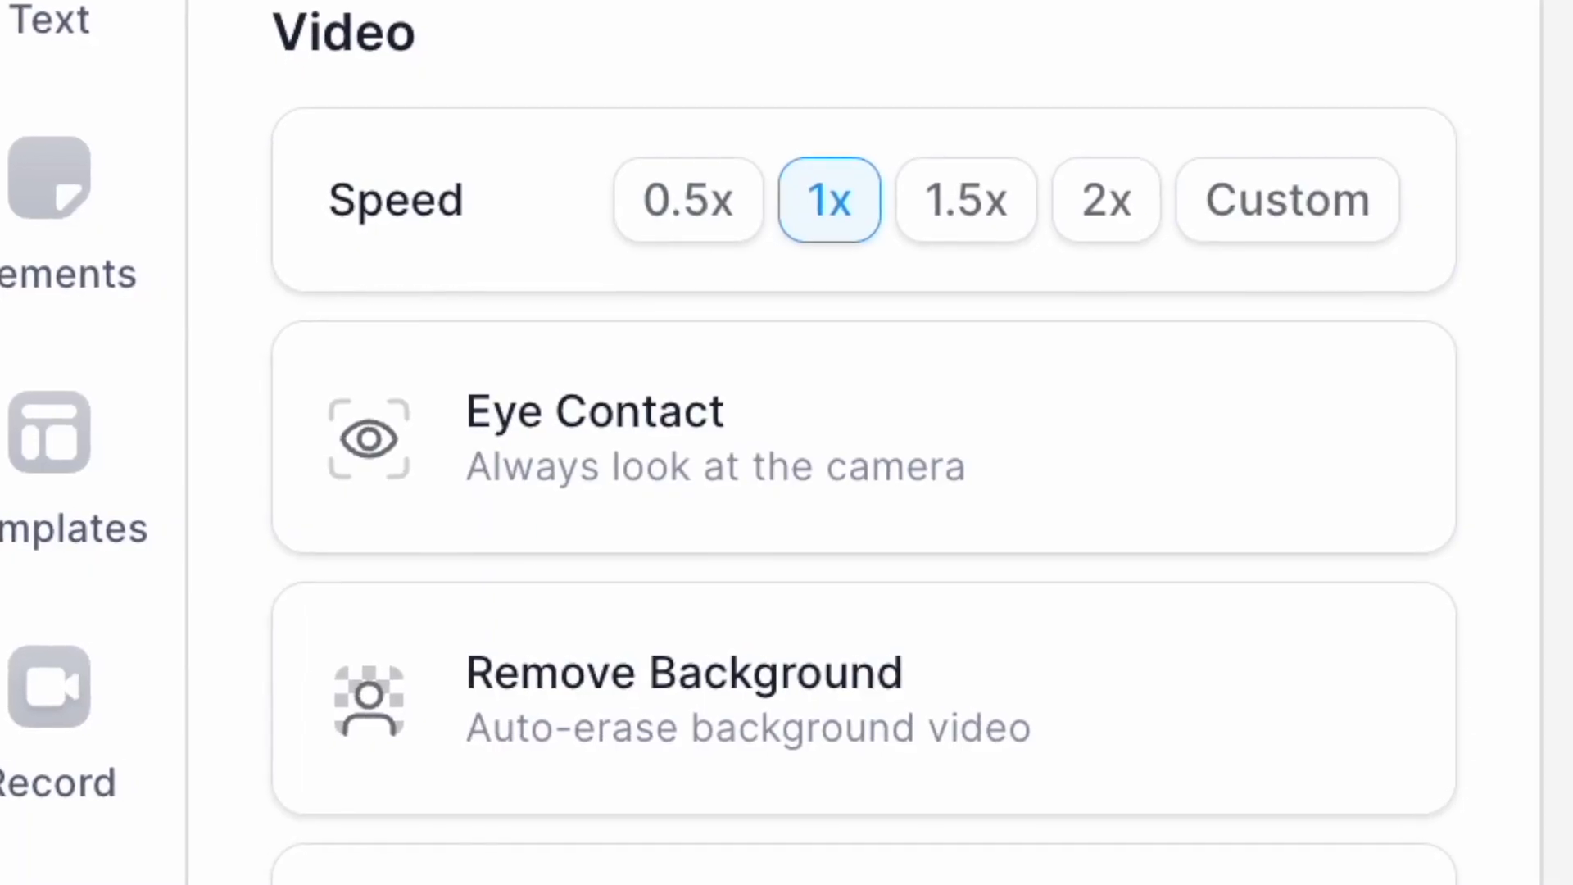
click(793, 473)
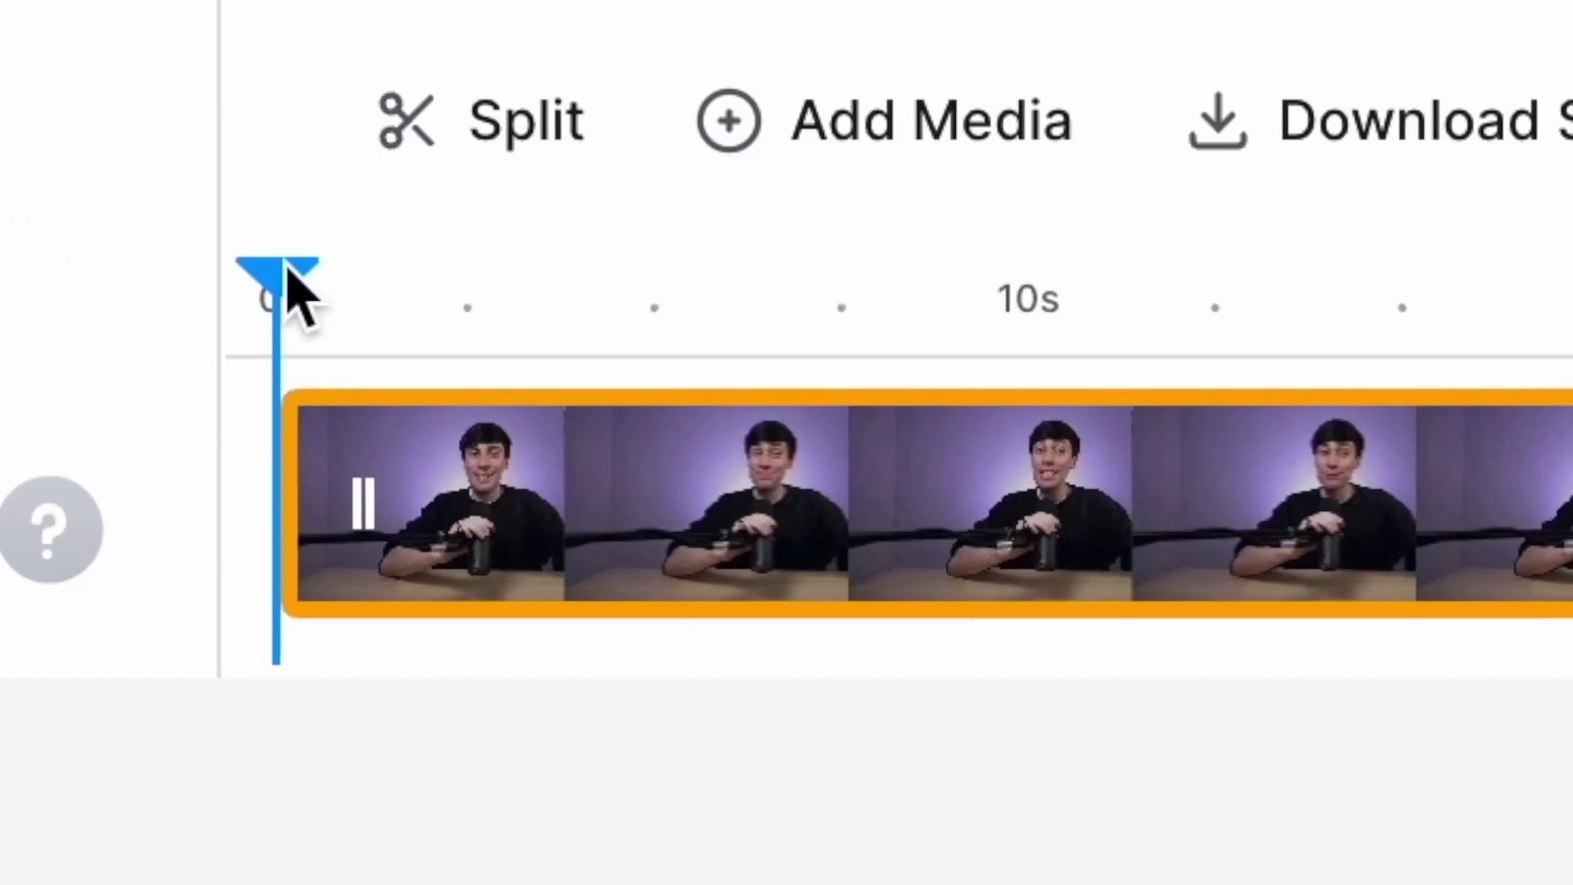
- Split the talking-head clip at about 6, 14 and 24 seconds
click(526, 120)
click(527, 119)
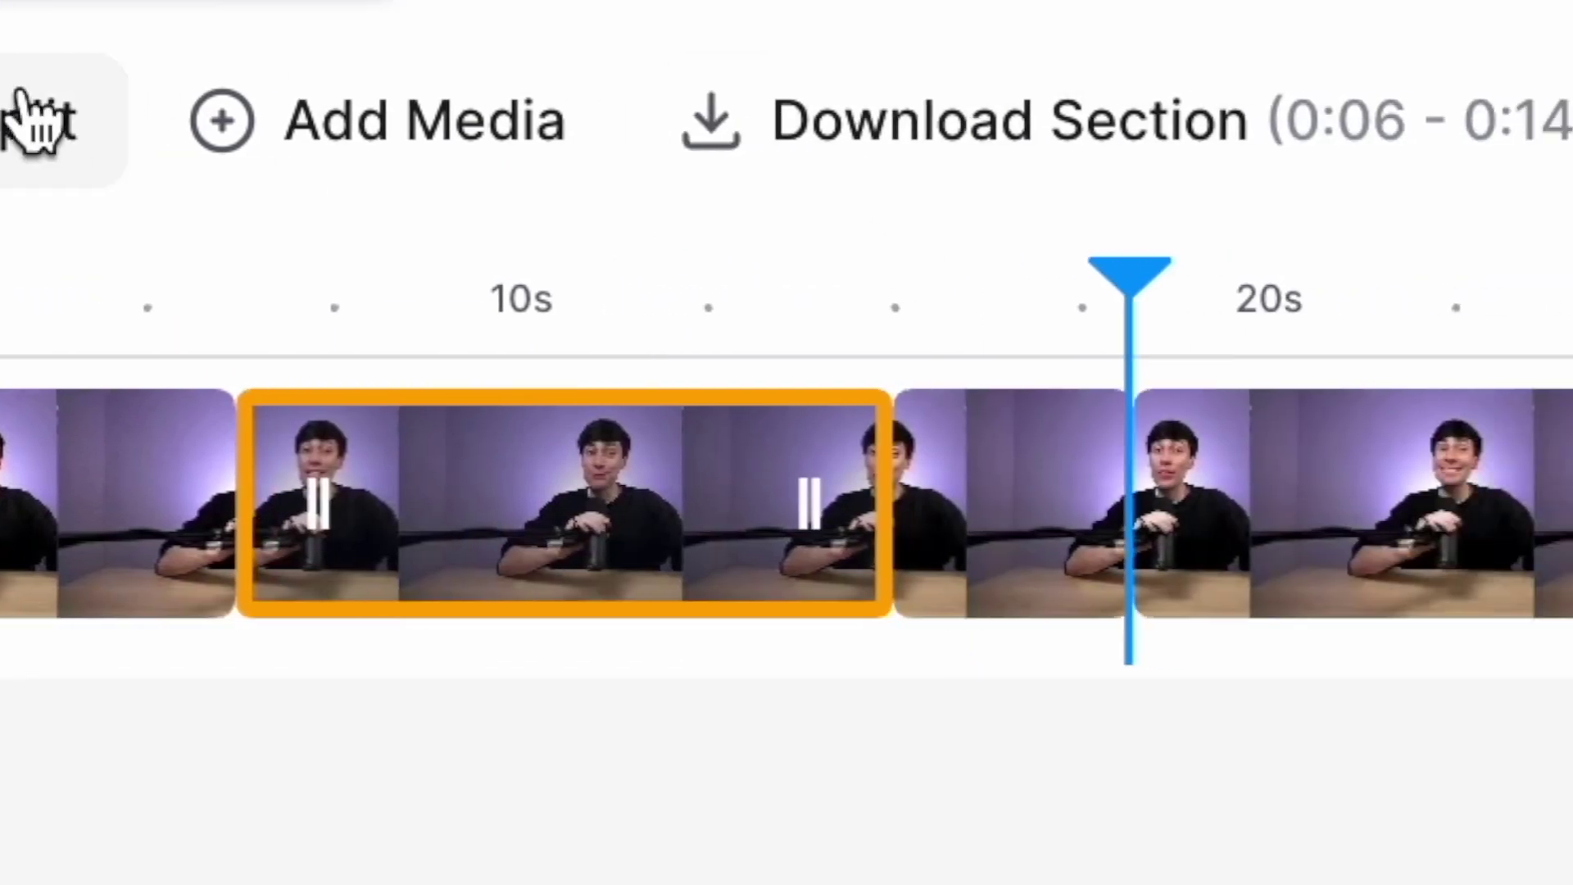
drag(1180, 263, 1572, 271)
click(49, 119)
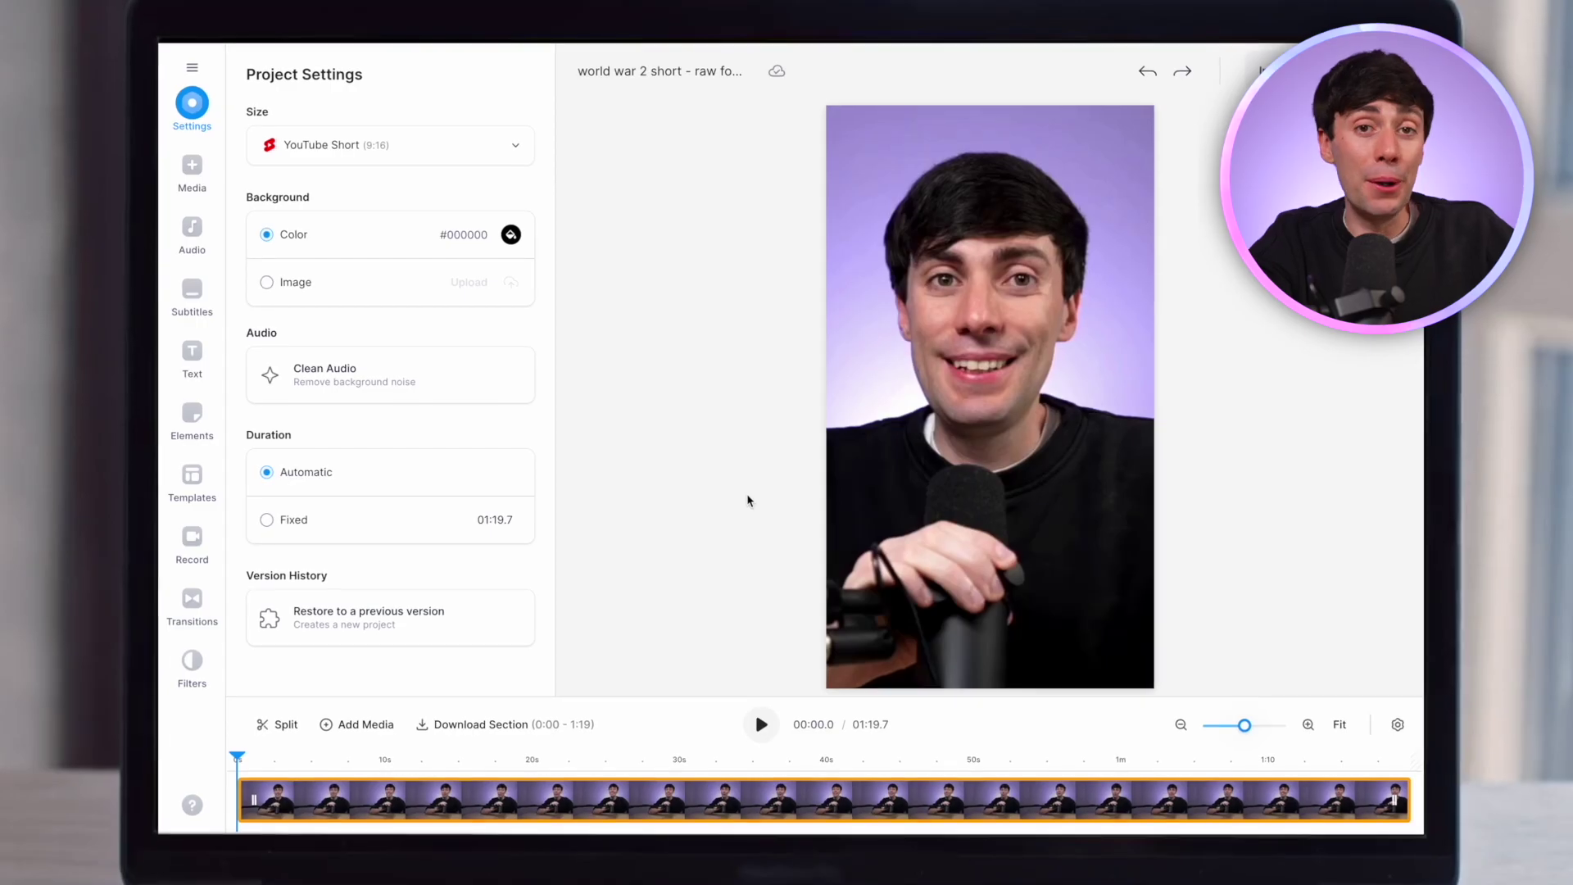
- Automatically cut the silences out of the video clip
click(622, 801)
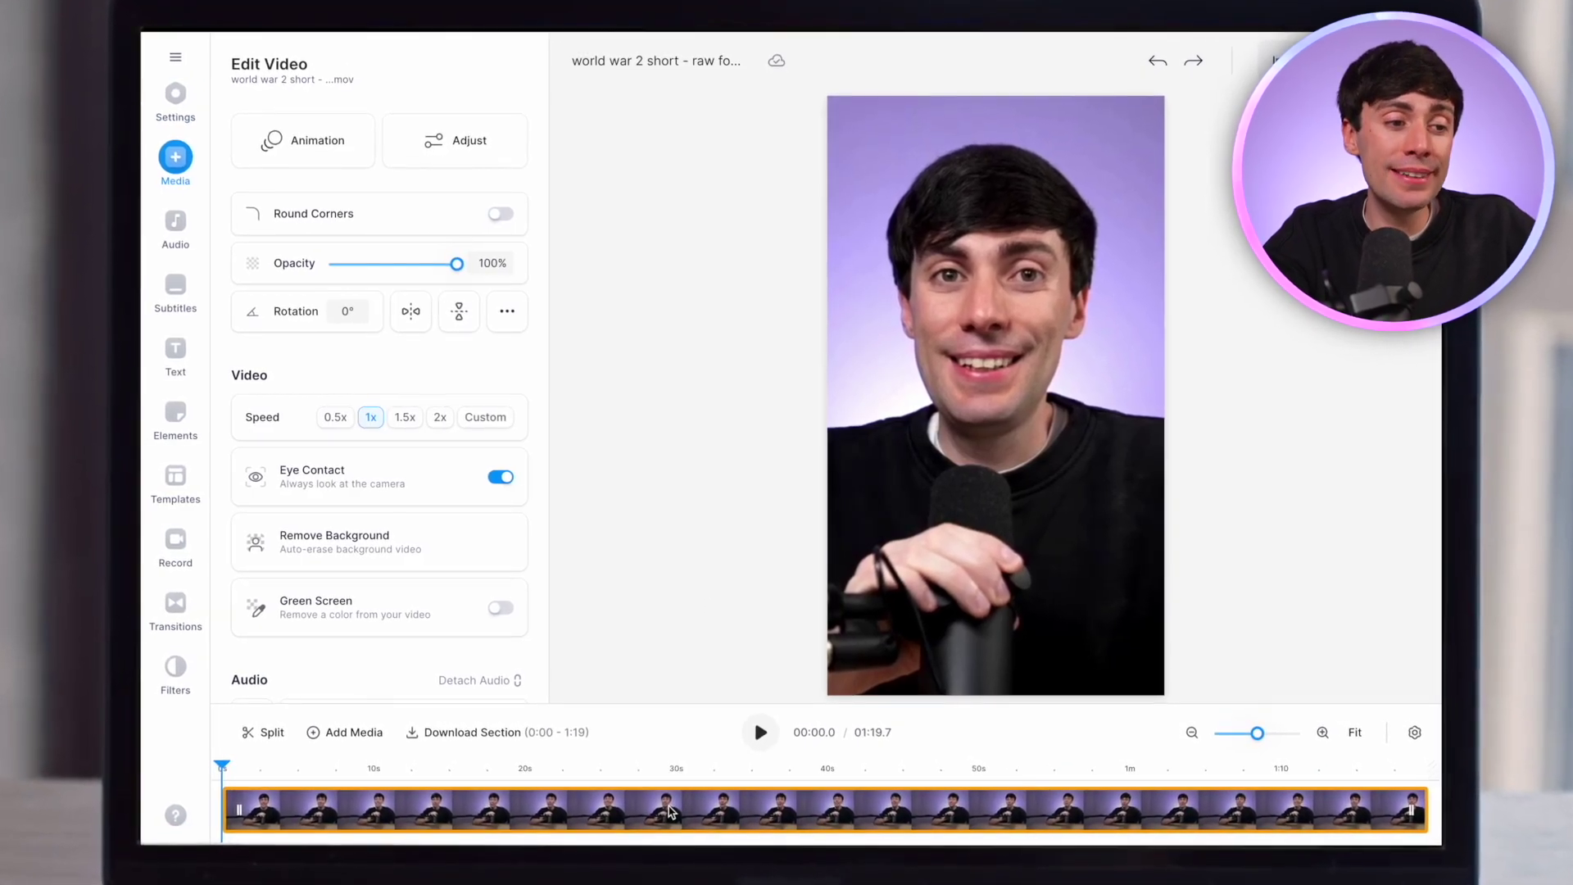
scroll(483, 573, down, 10)
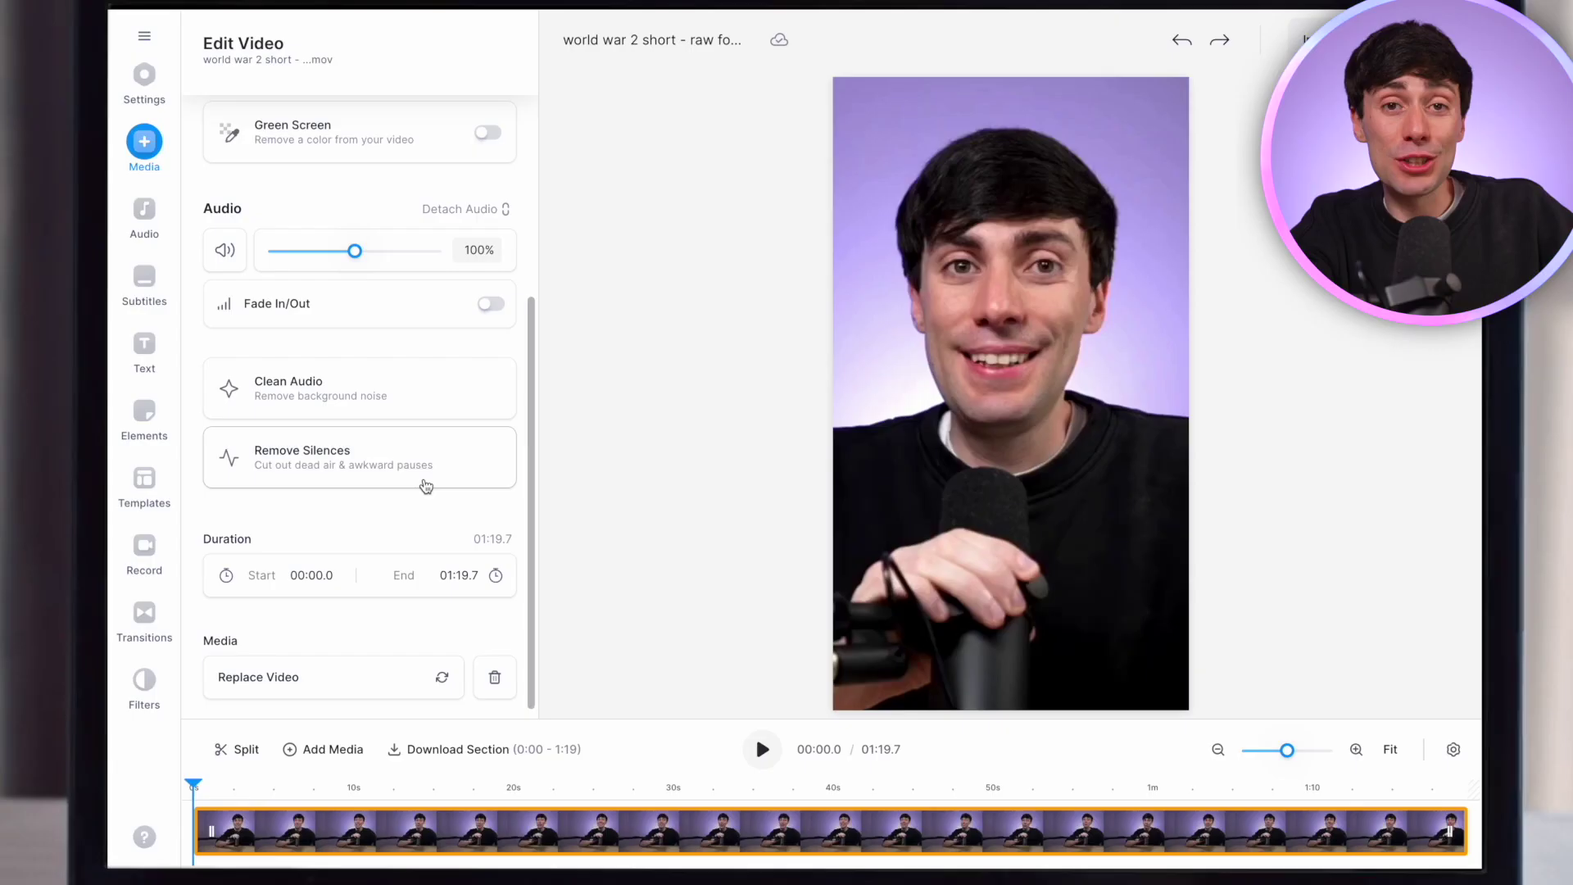
click(997, 476)
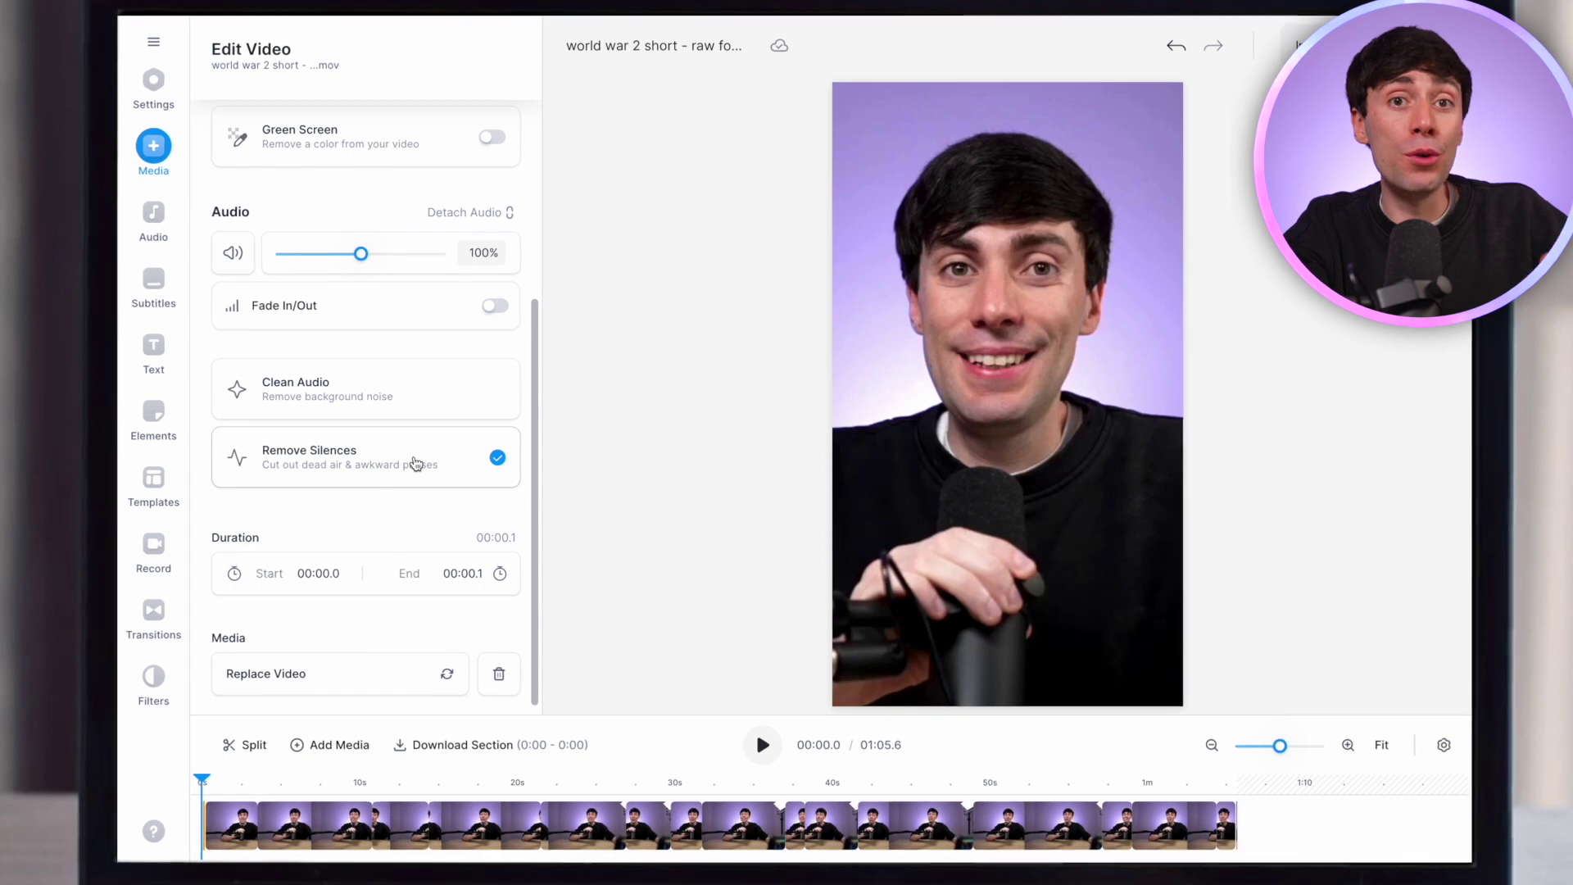
- Delete the two unwanted clip pieces and select all clips after the gap
click(336, 822)
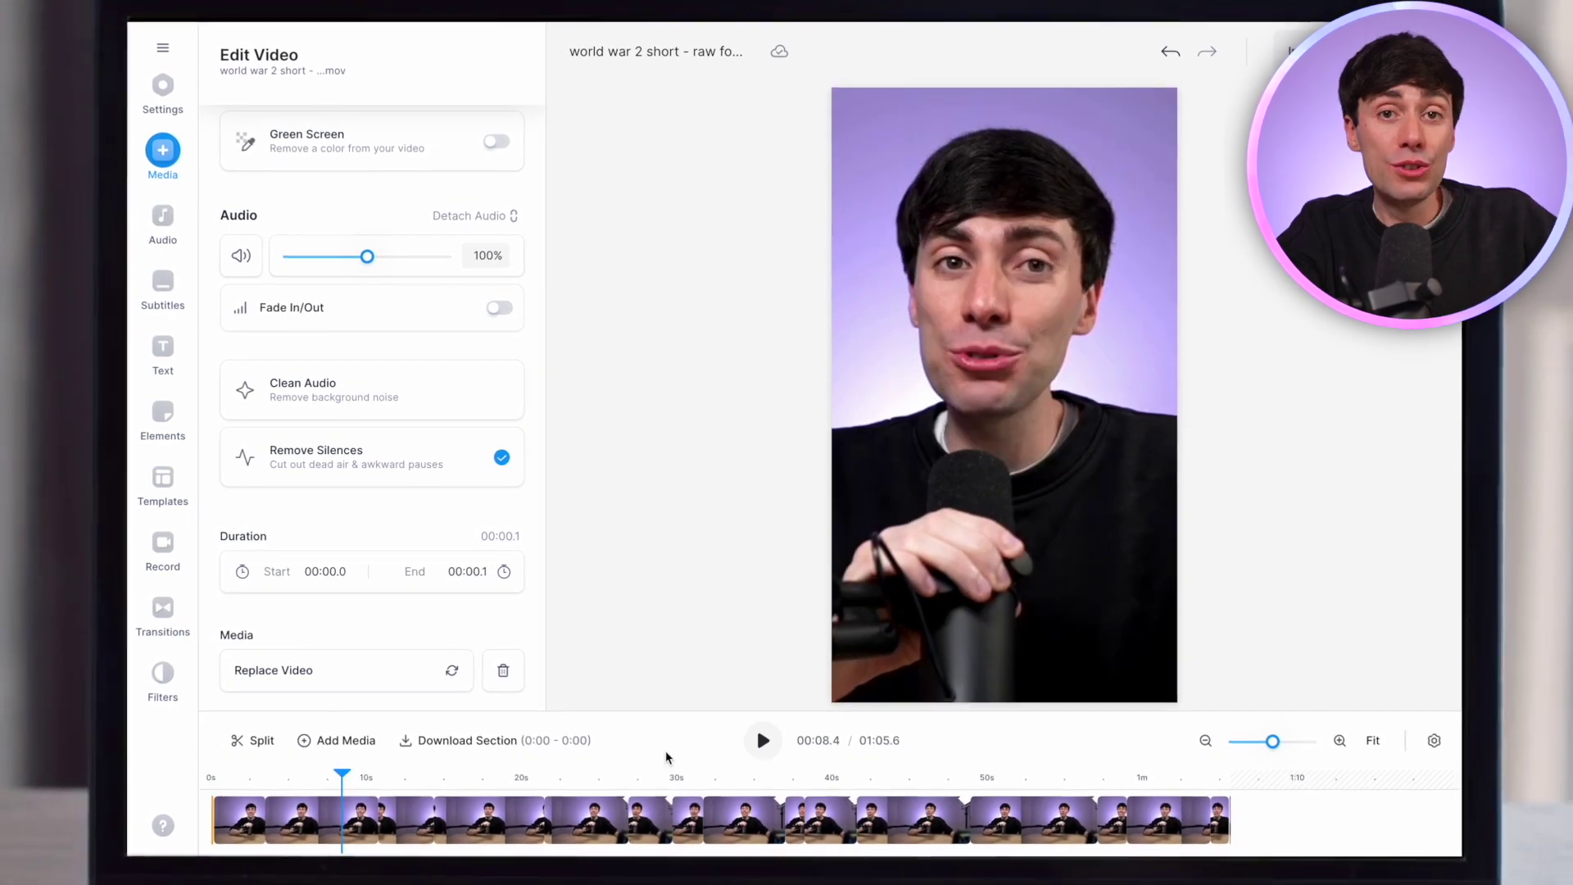
key(Delete)
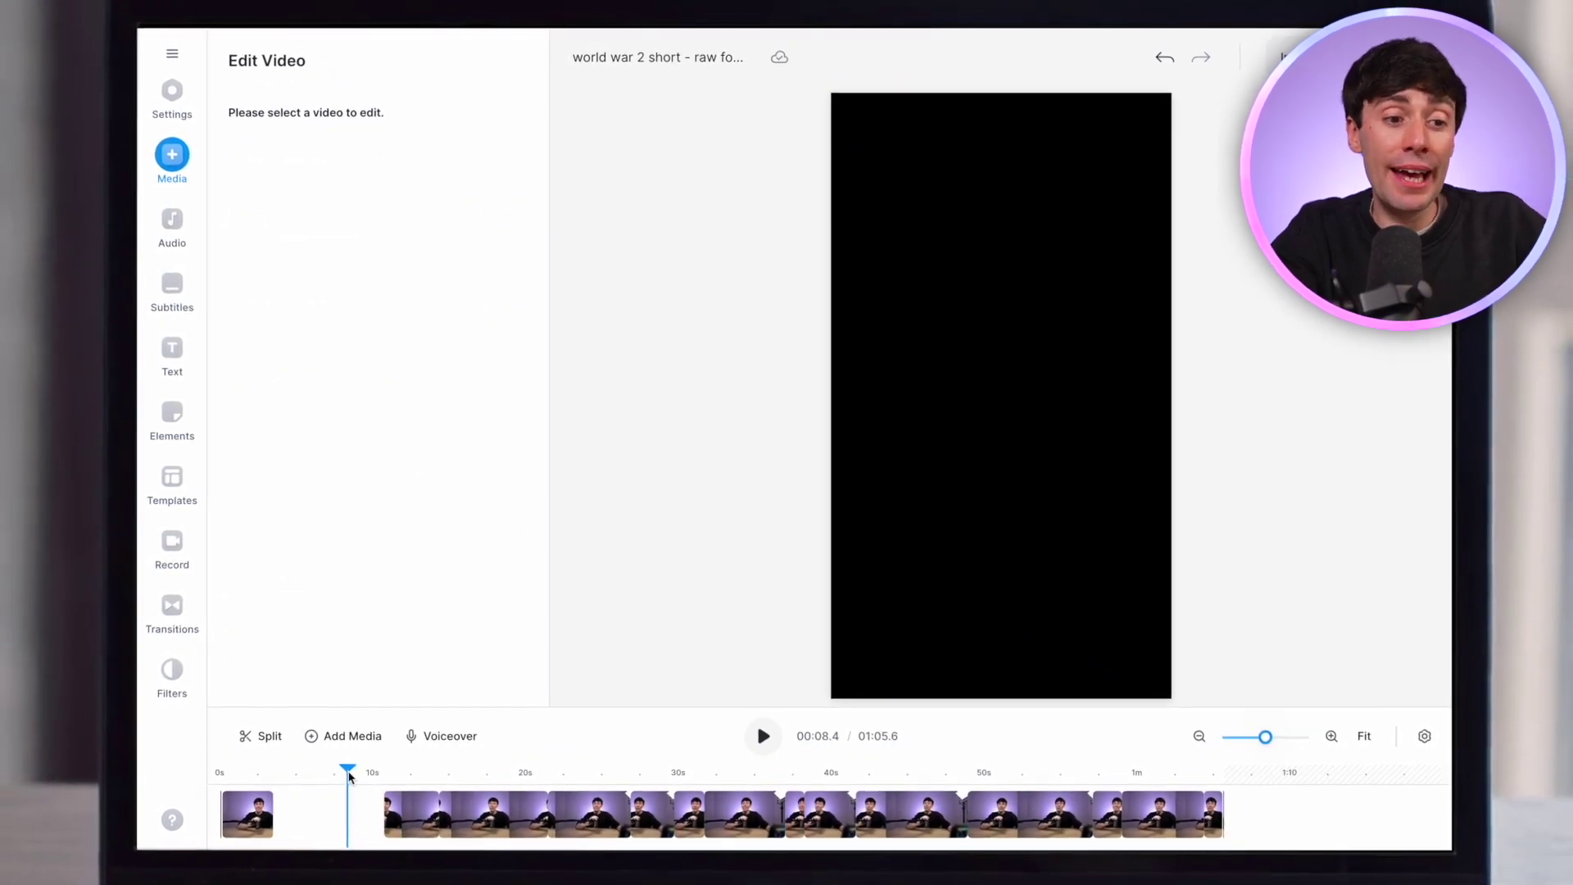
click(414, 823)
key(Delete)
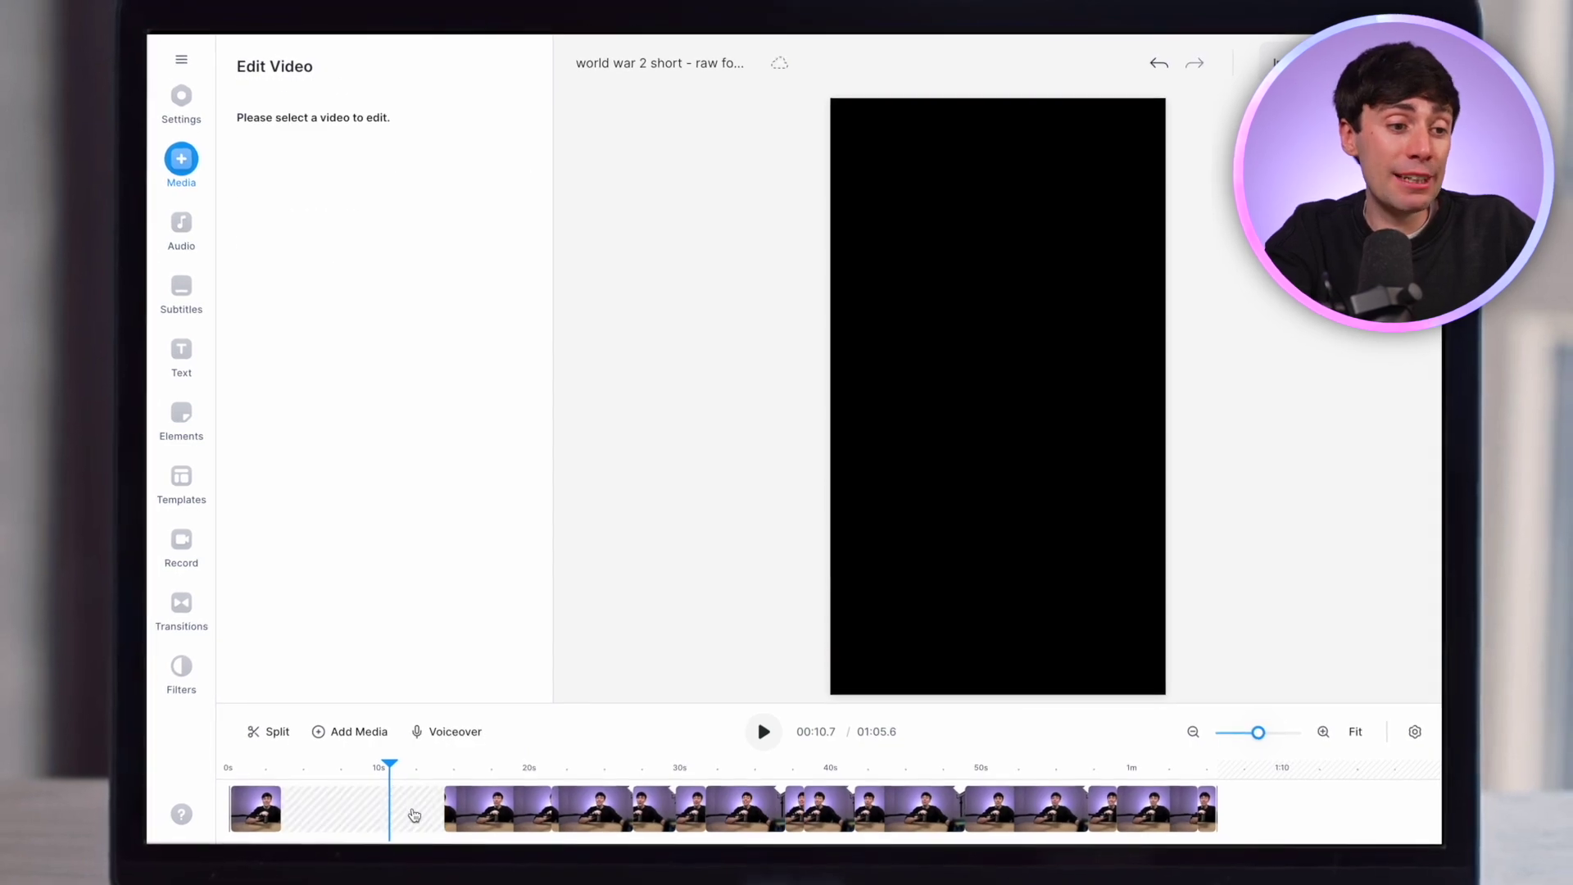
drag(1249, 805, 451, 807)
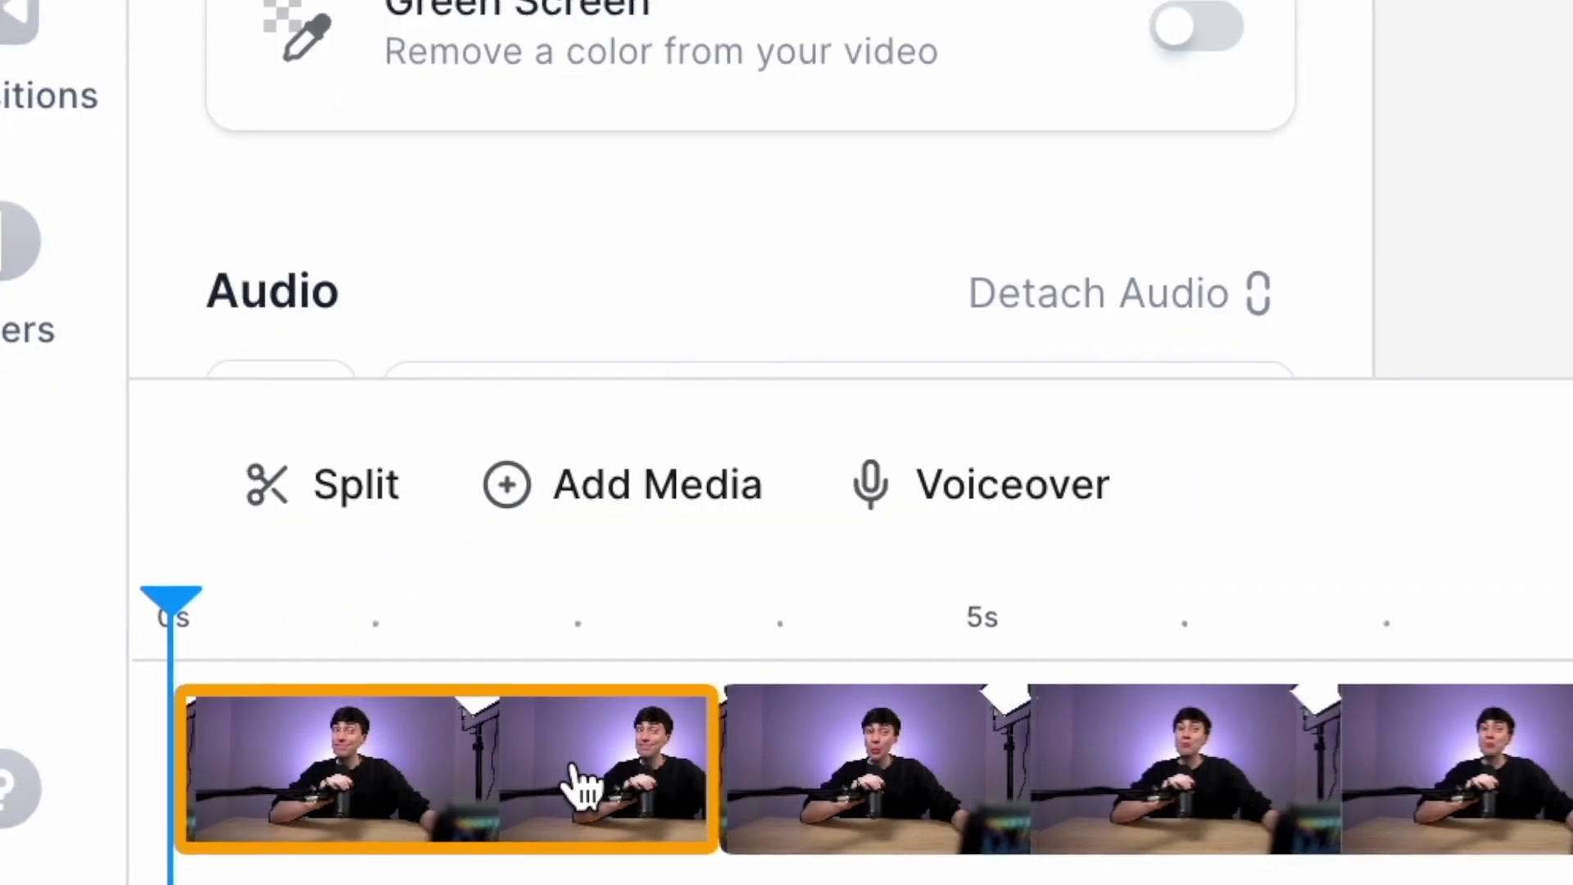
- Remove the purple background from the first talking-head clip
click(573, 762)
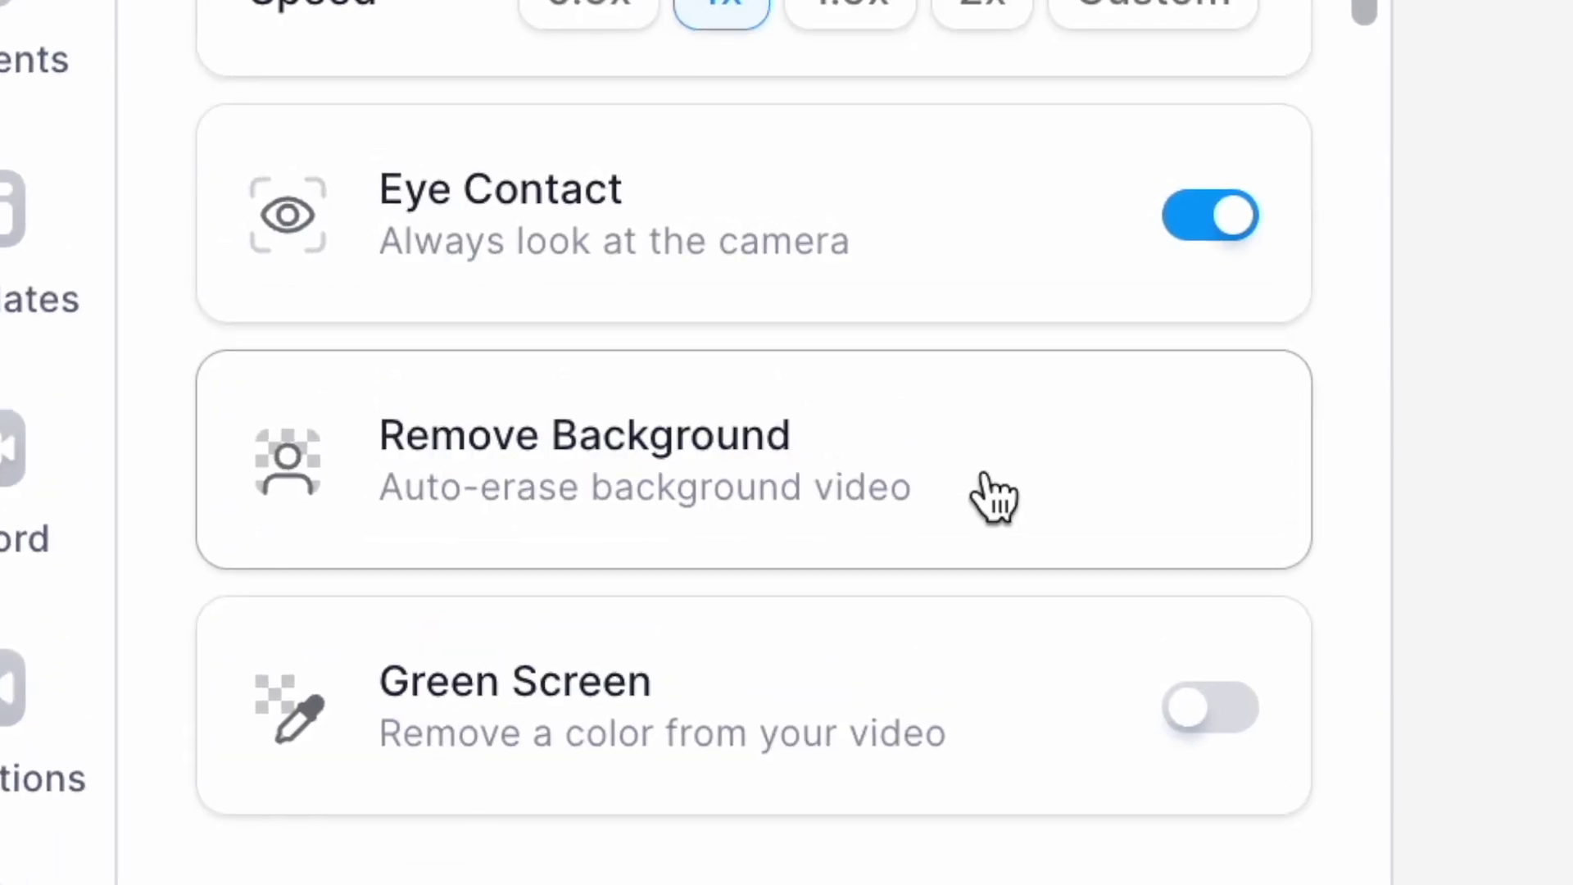
click(995, 495)
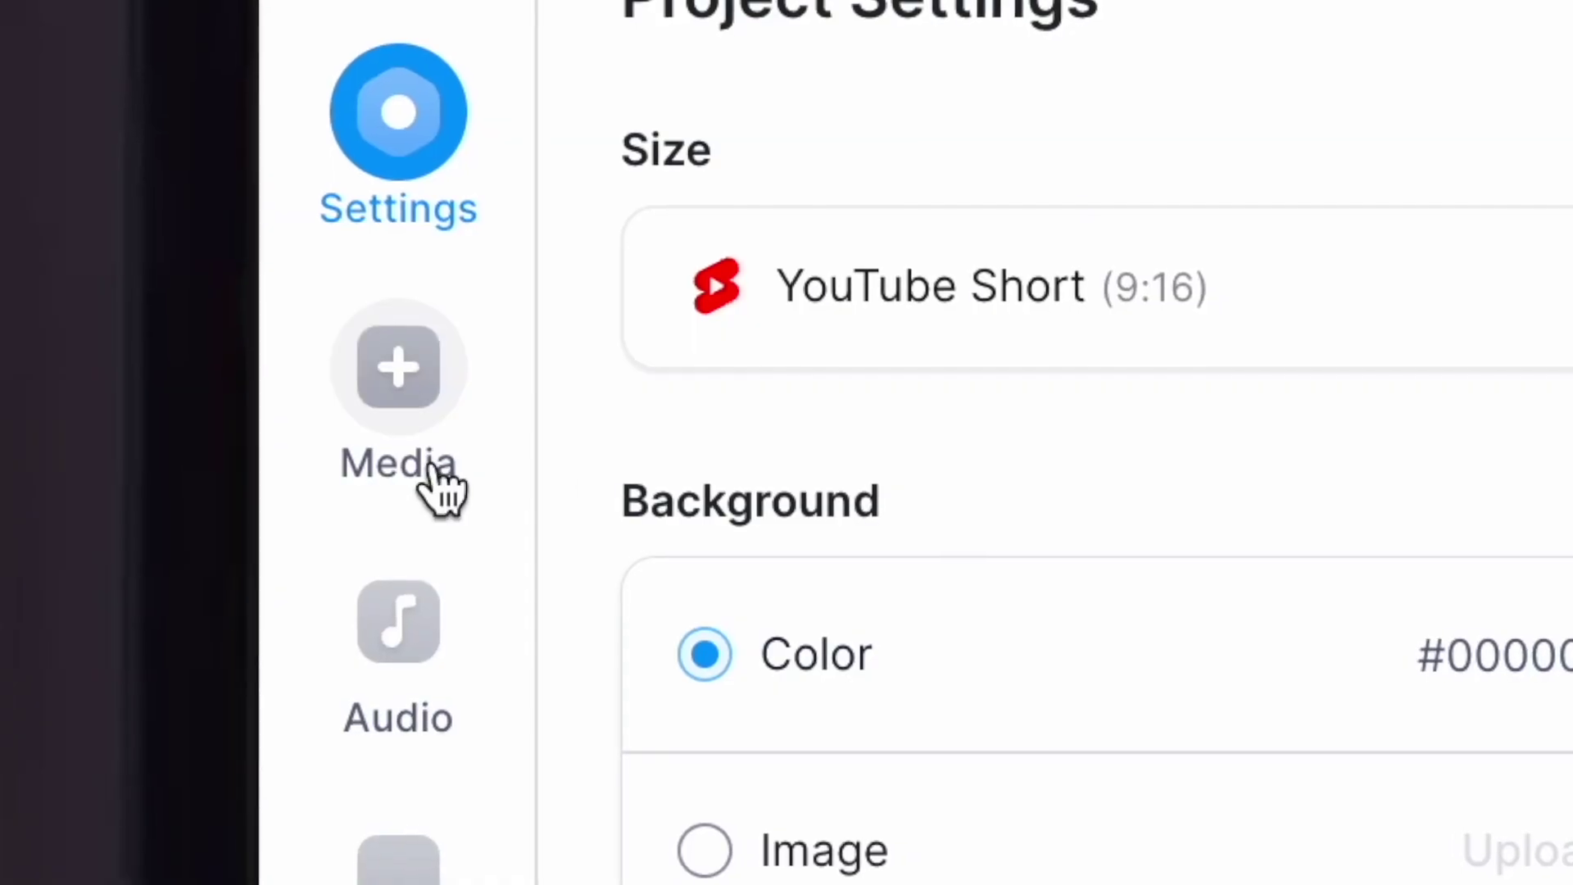
click(434, 475)
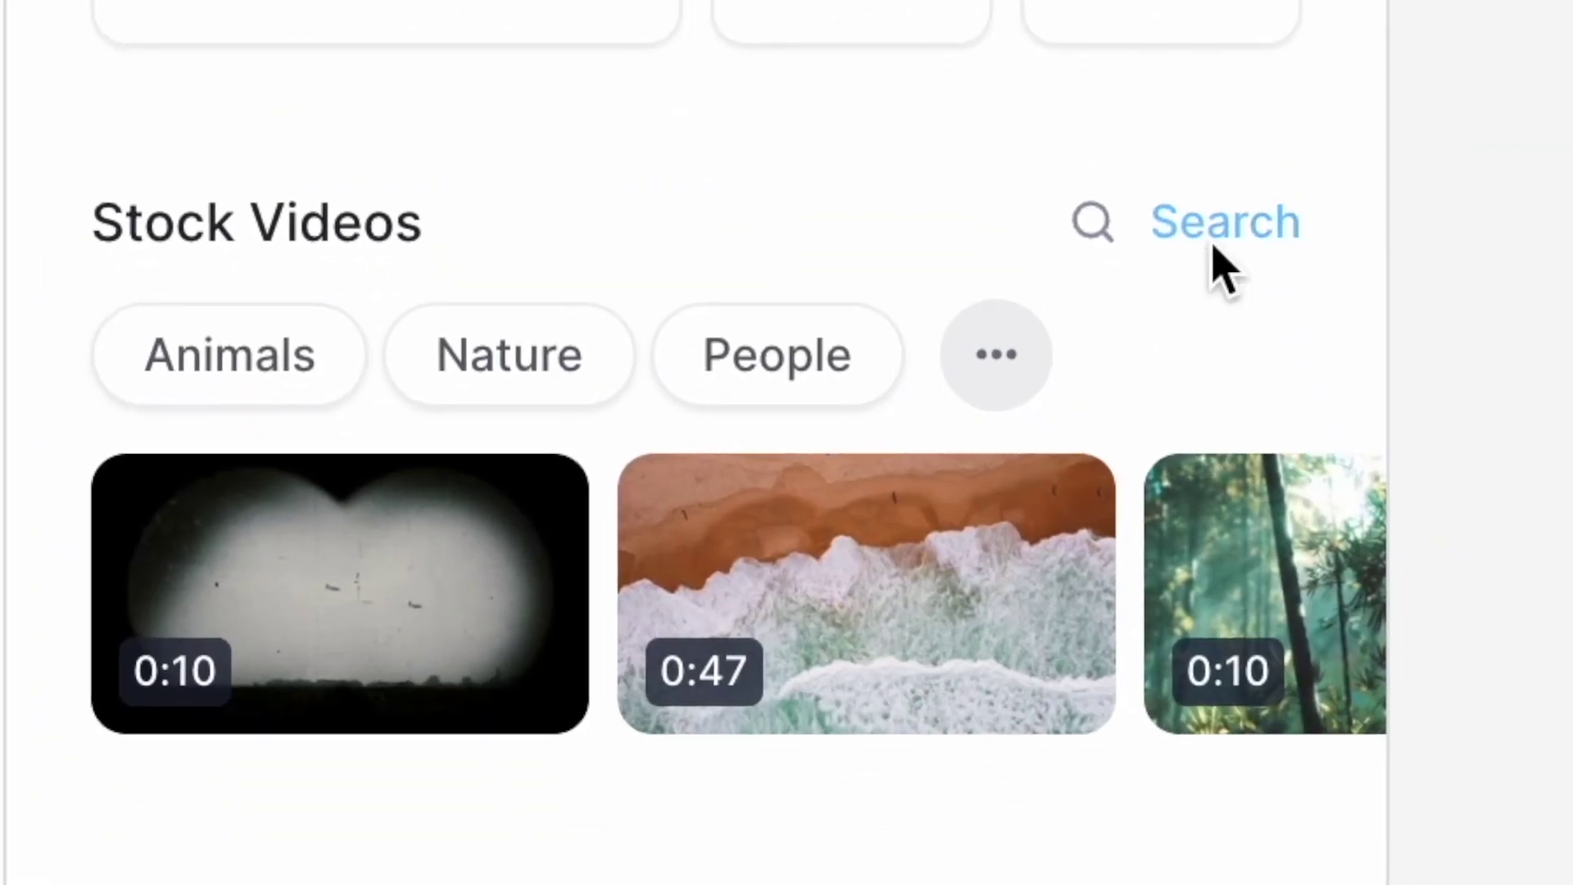
- Search stock videos for 'world war', add the 0:10 clip below the talking-head track, and preview
click(1211, 254)
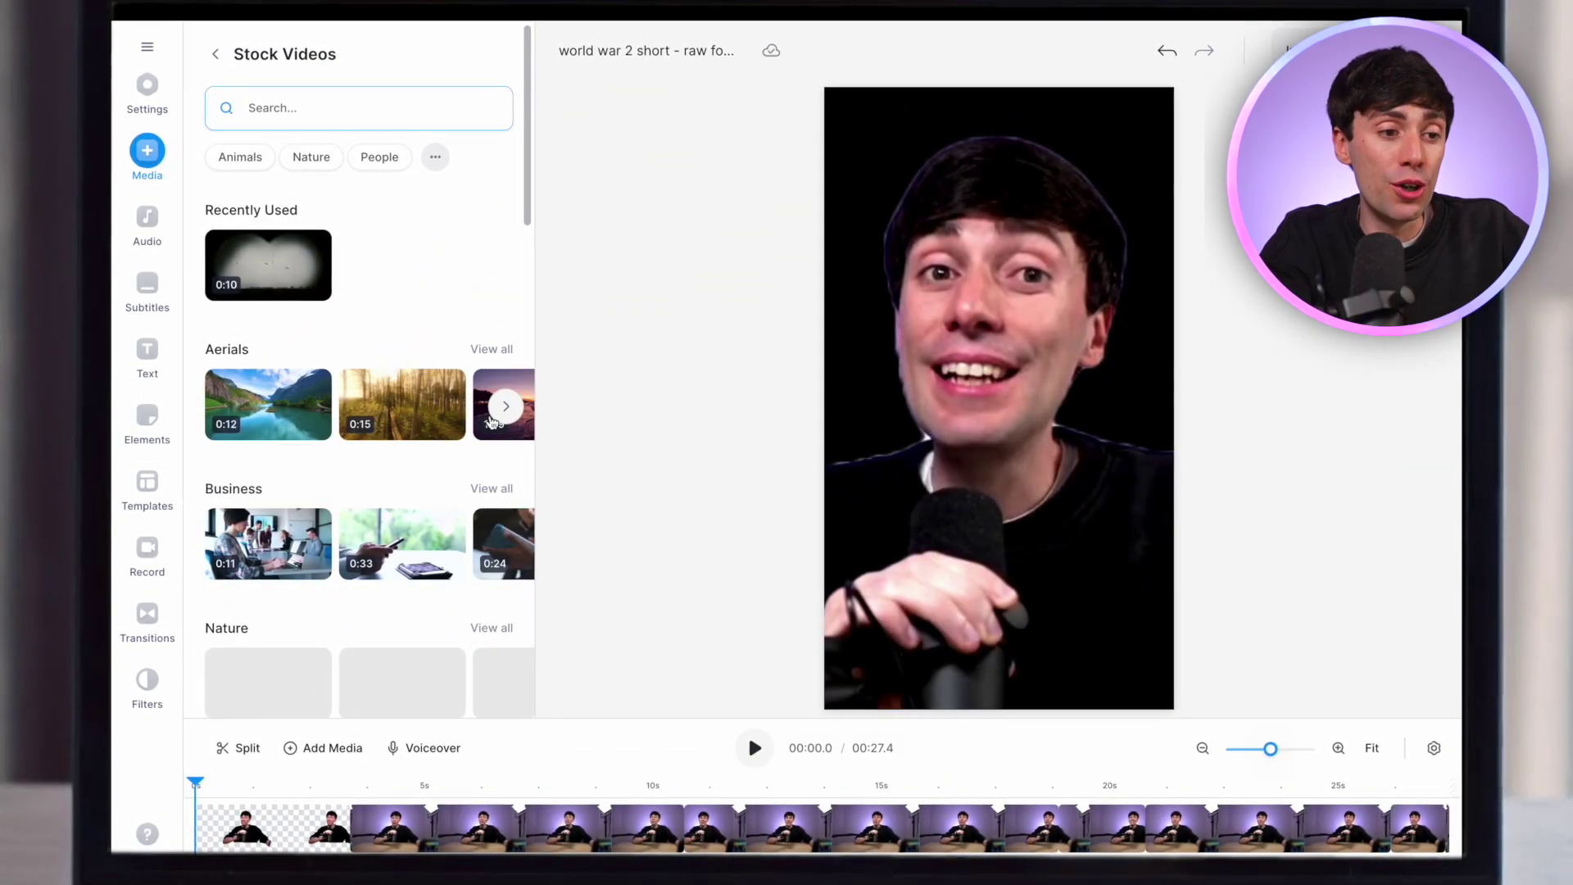
text(world war)
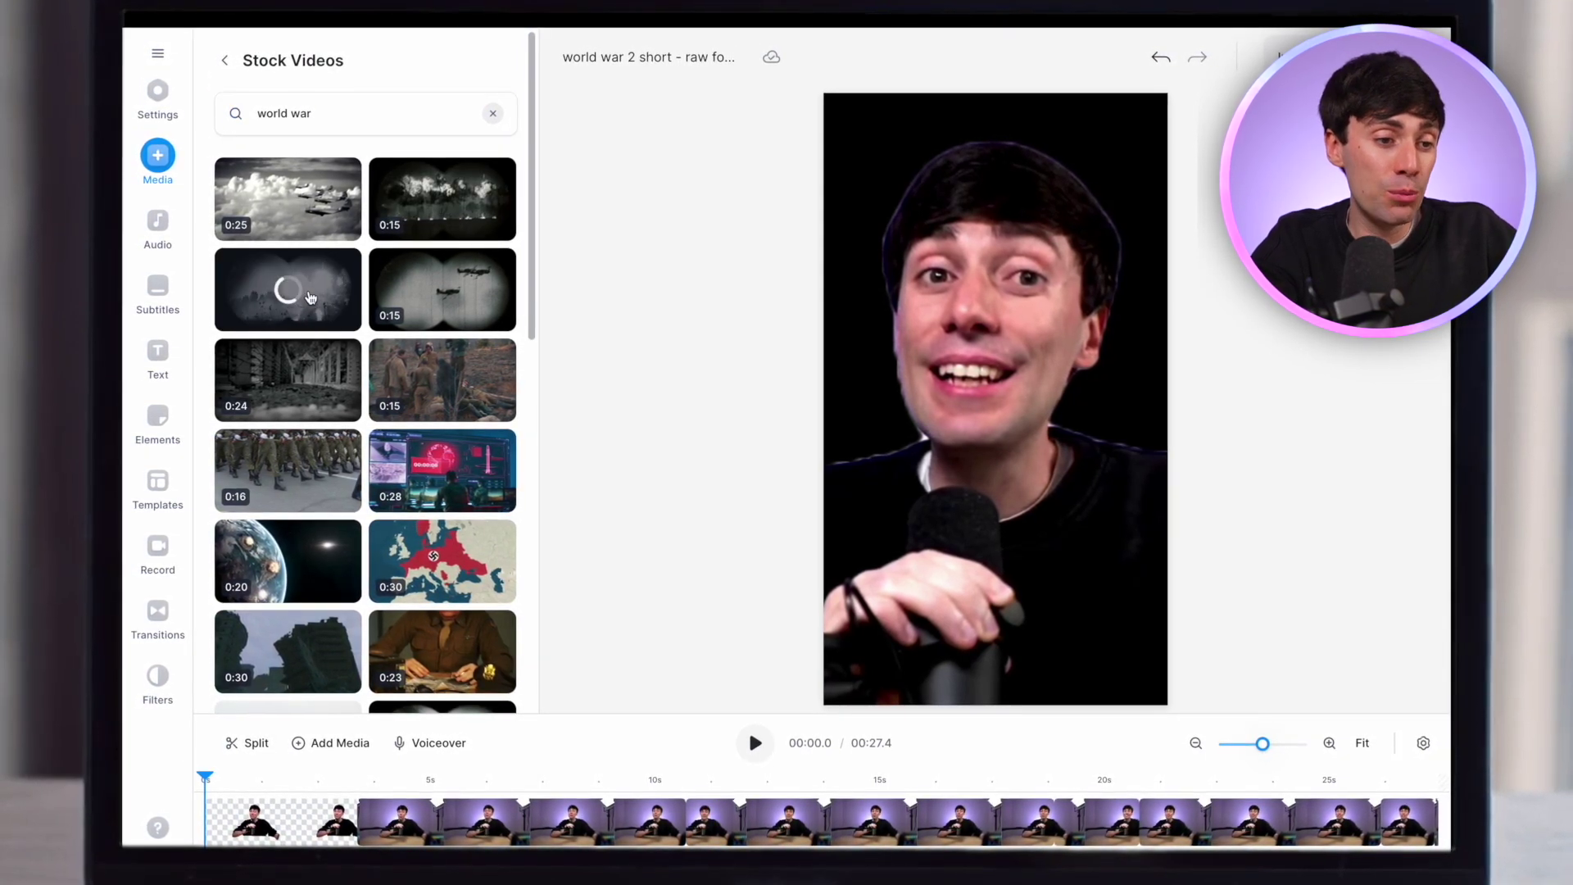
click(311, 297)
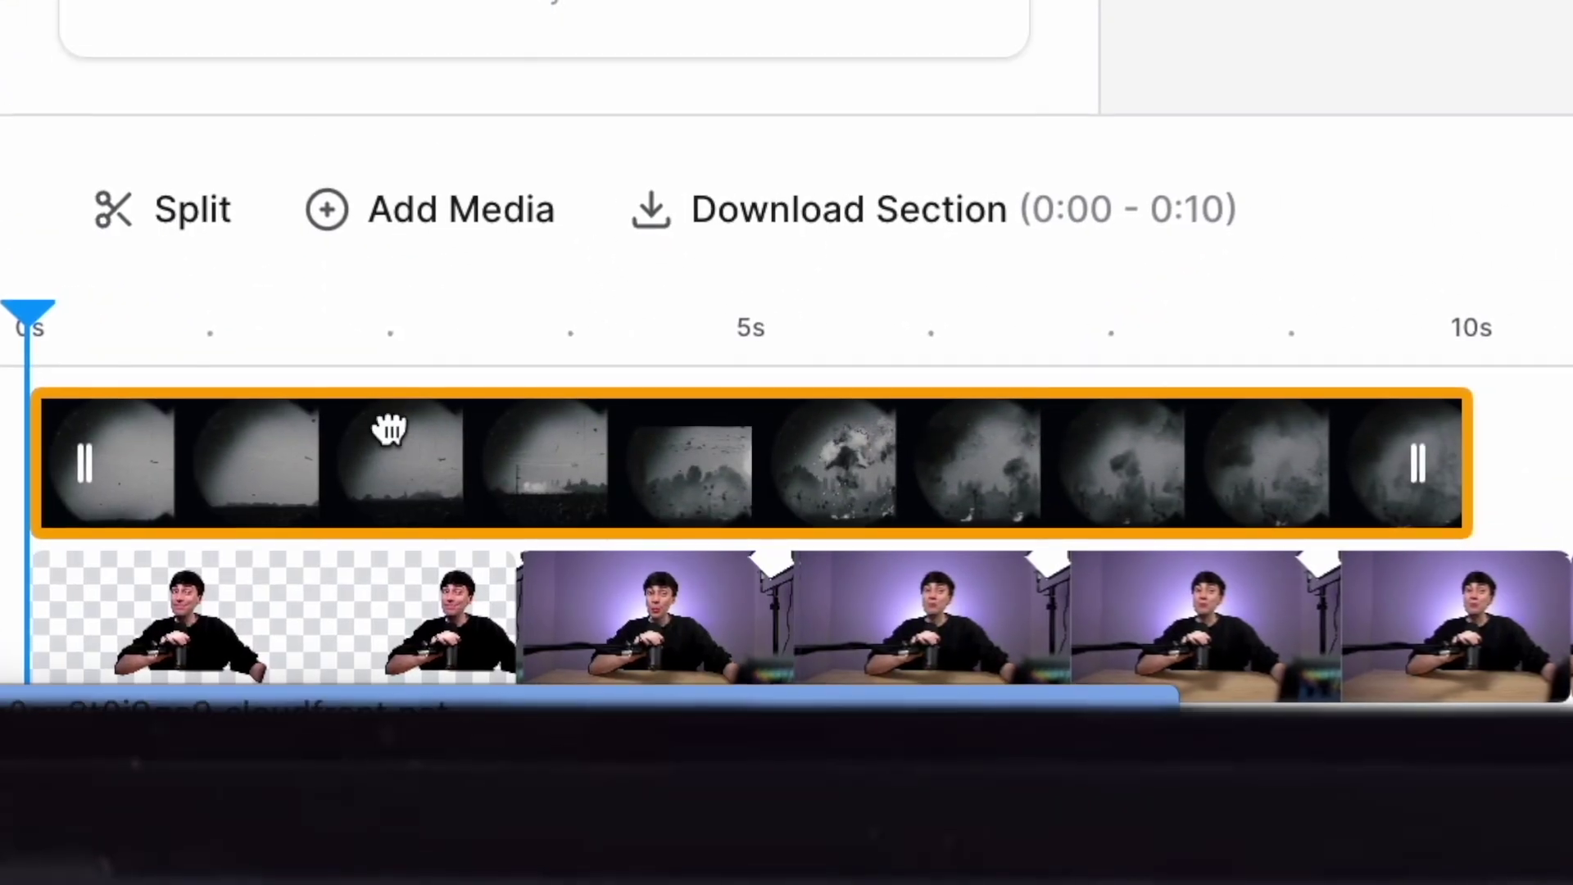
drag(389, 429, 355, 647)
click(754, 698)
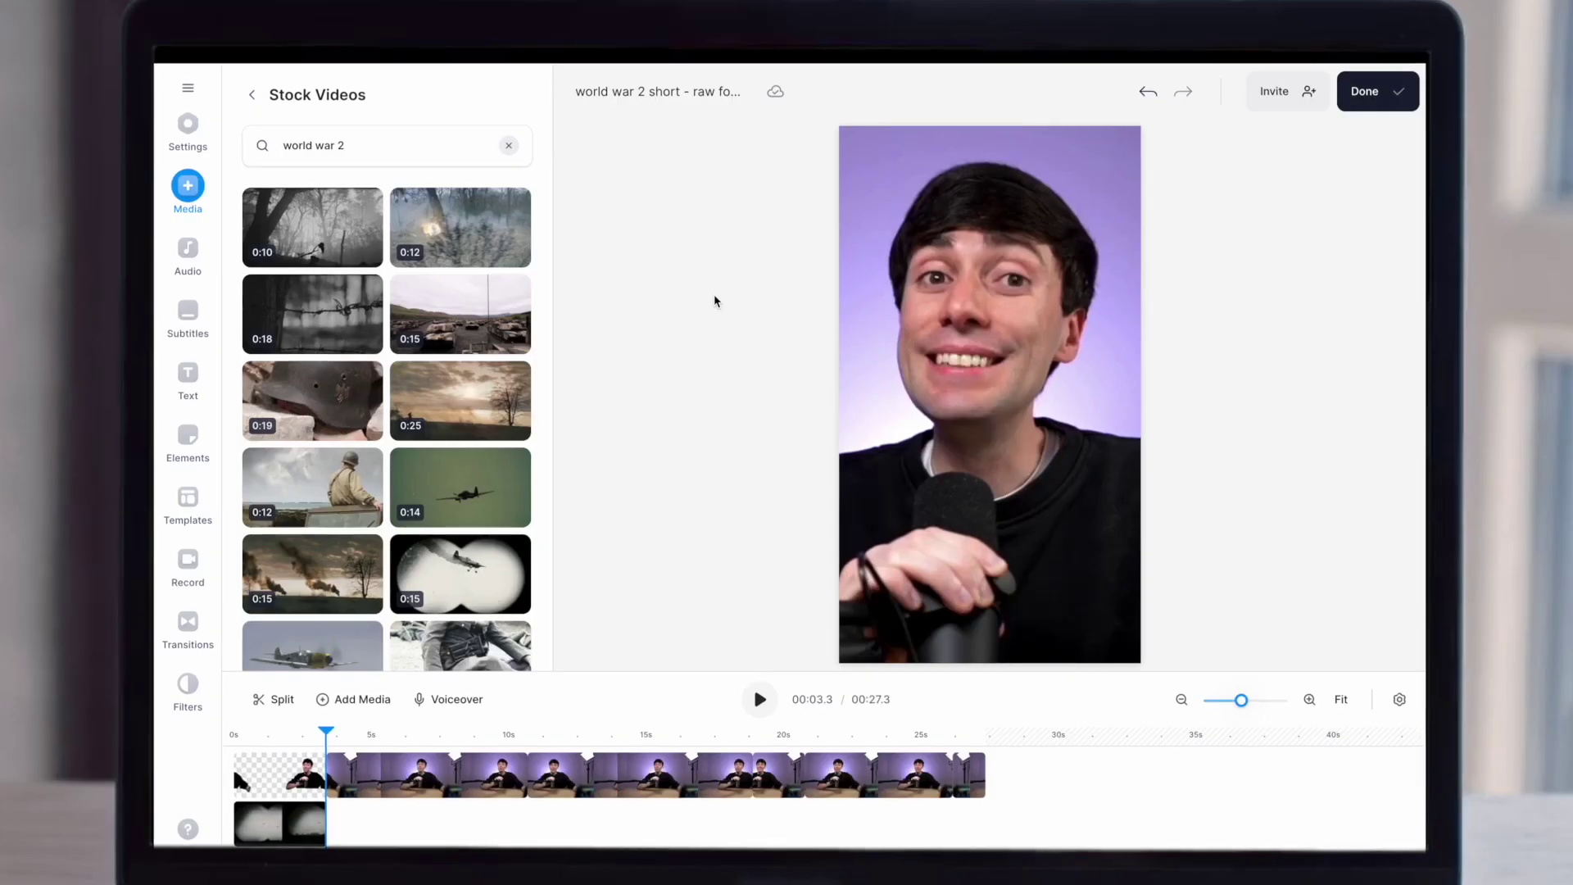
- Add soldier, tank and black-and-white fighter-plane stock clips and arrange them on the timeline
click(312, 487)
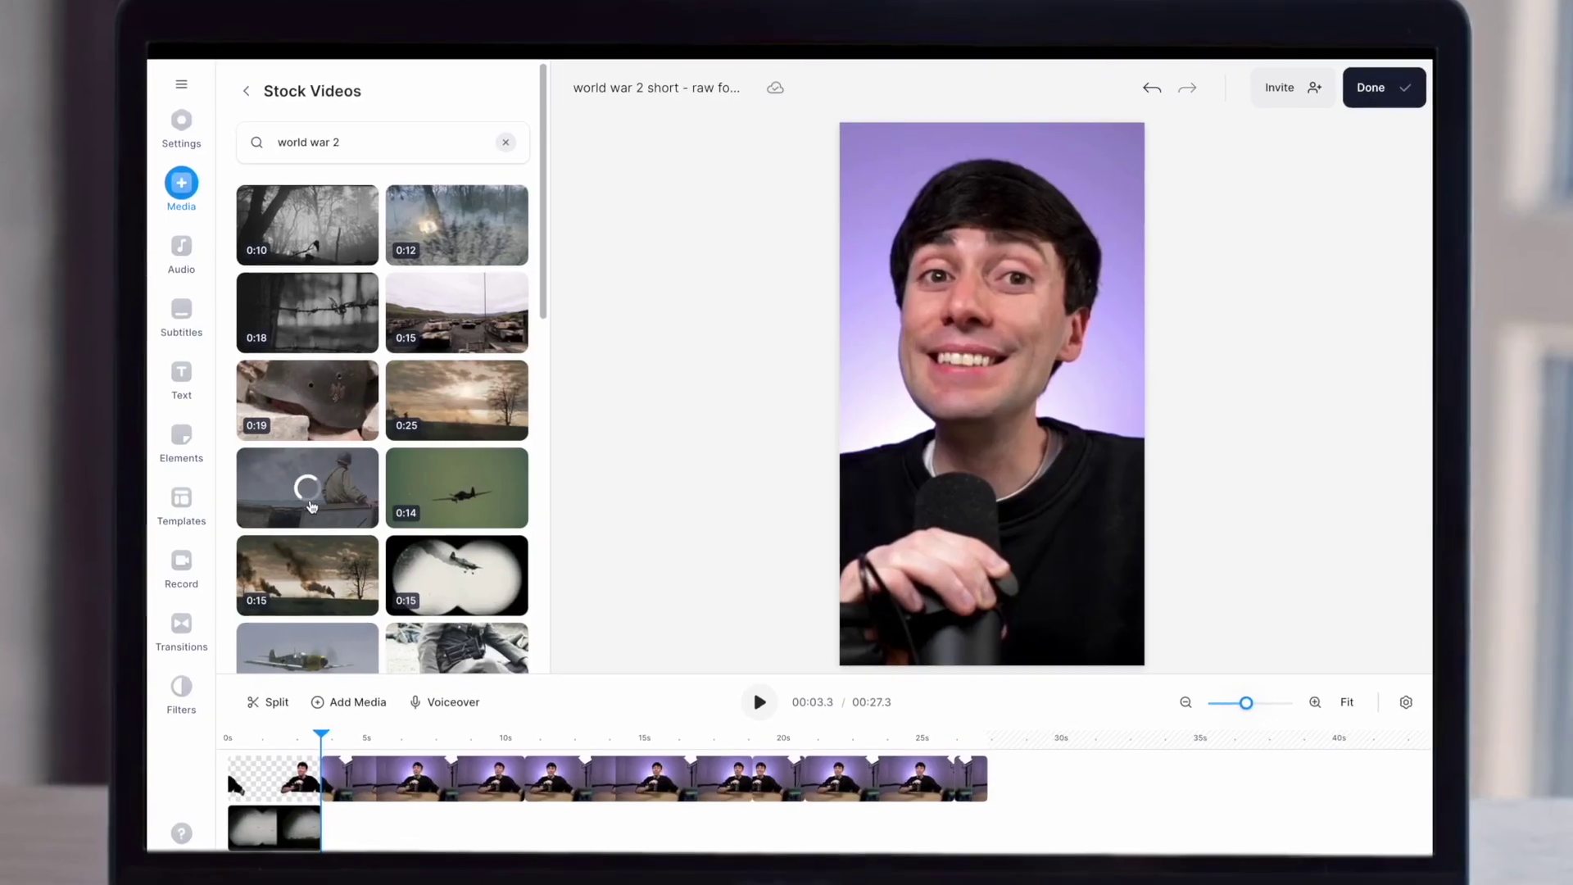
click(439, 327)
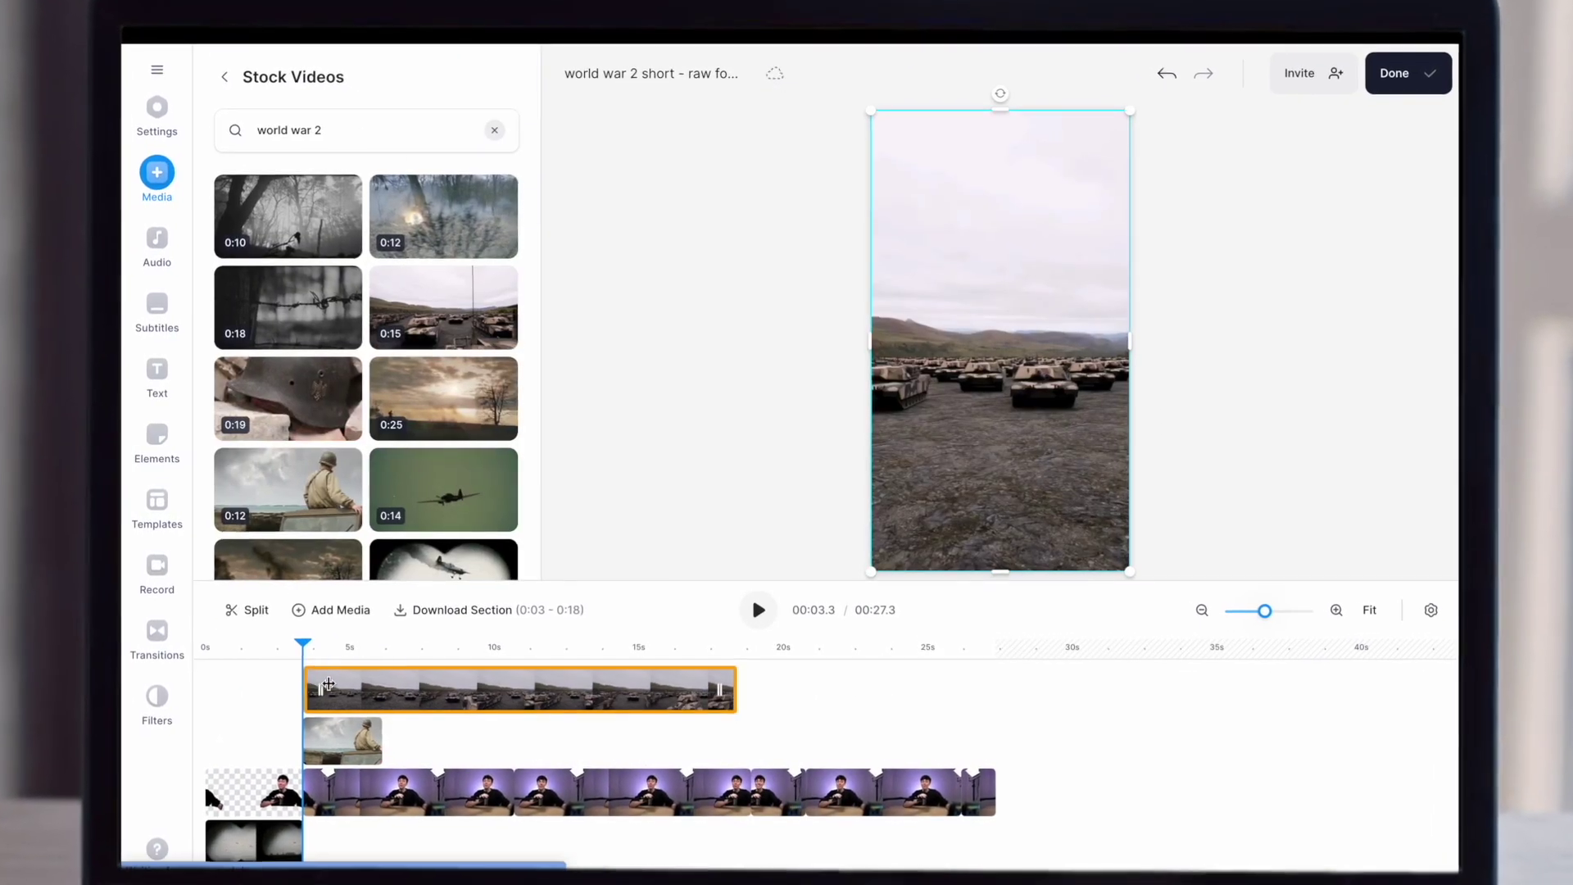
drag(352, 687, 433, 688)
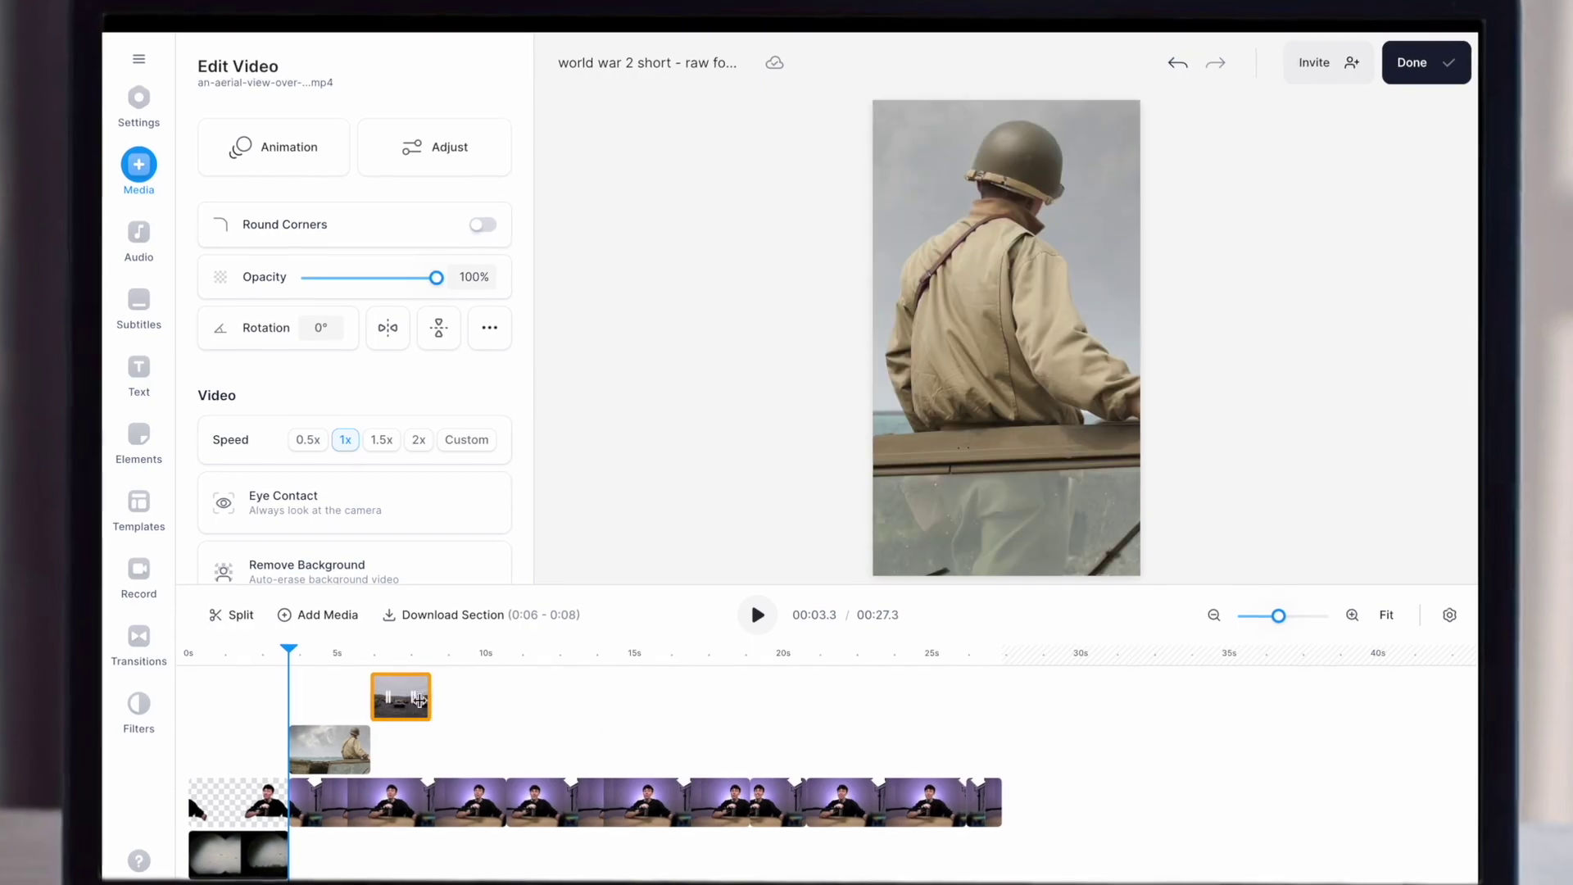
click(139, 164)
click(428, 298)
drag(331, 695, 473, 671)
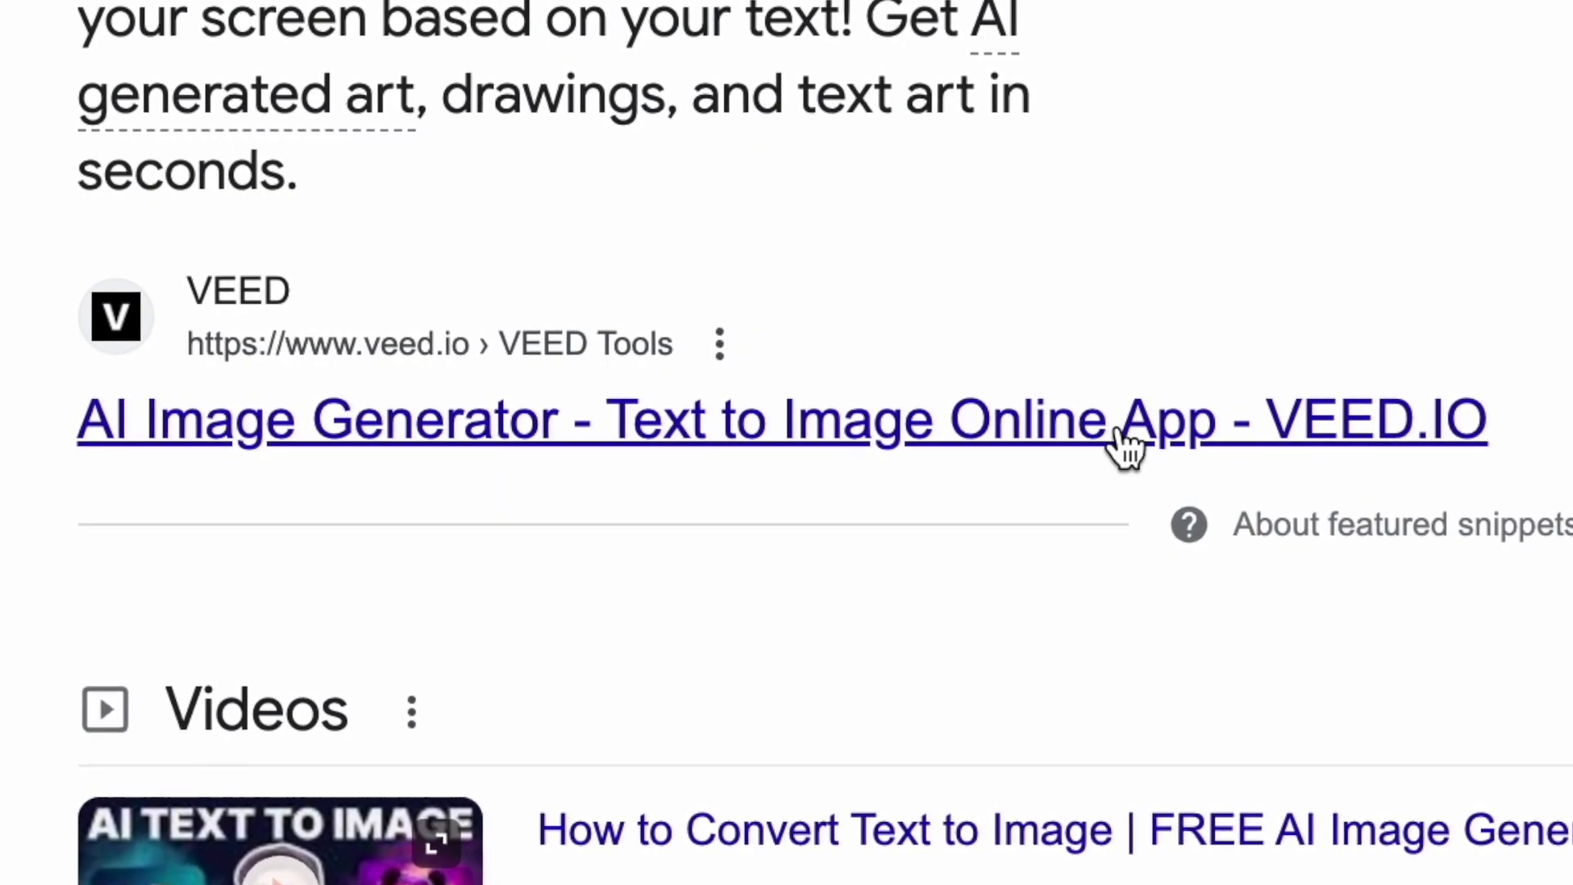
- In VEED's AI Image Generator, enter the prompt 'a group of world war ii army tanks, but they are inflated like a balloon'
click(1117, 439)
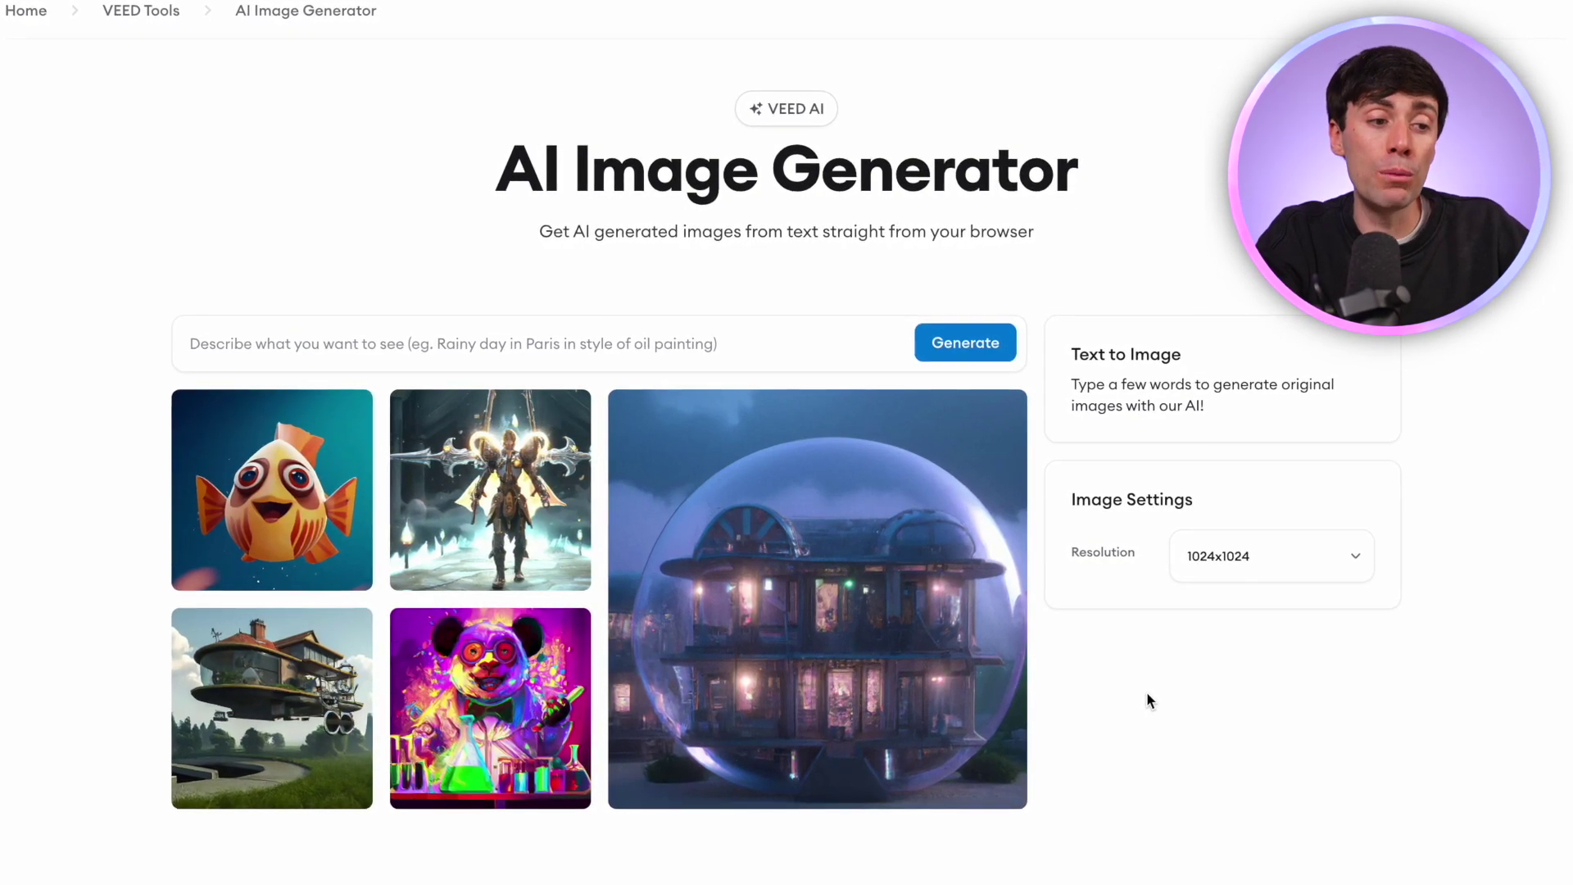
click(778, 344)
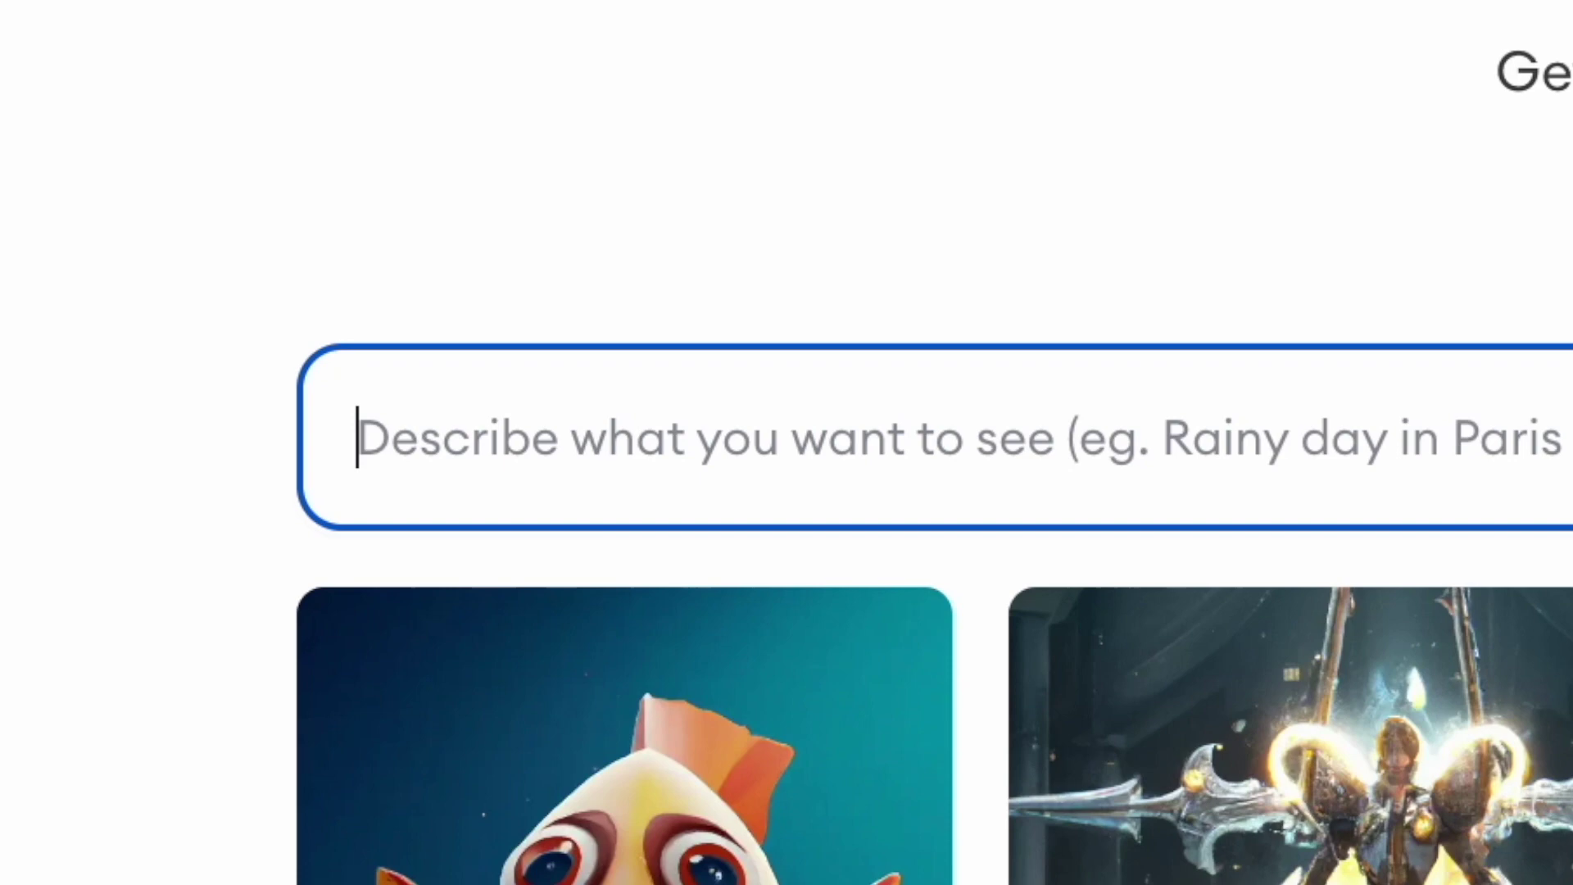
text(a group of world war ii)
text( army tanks, but they ar)
text(e inflated like a balloo)
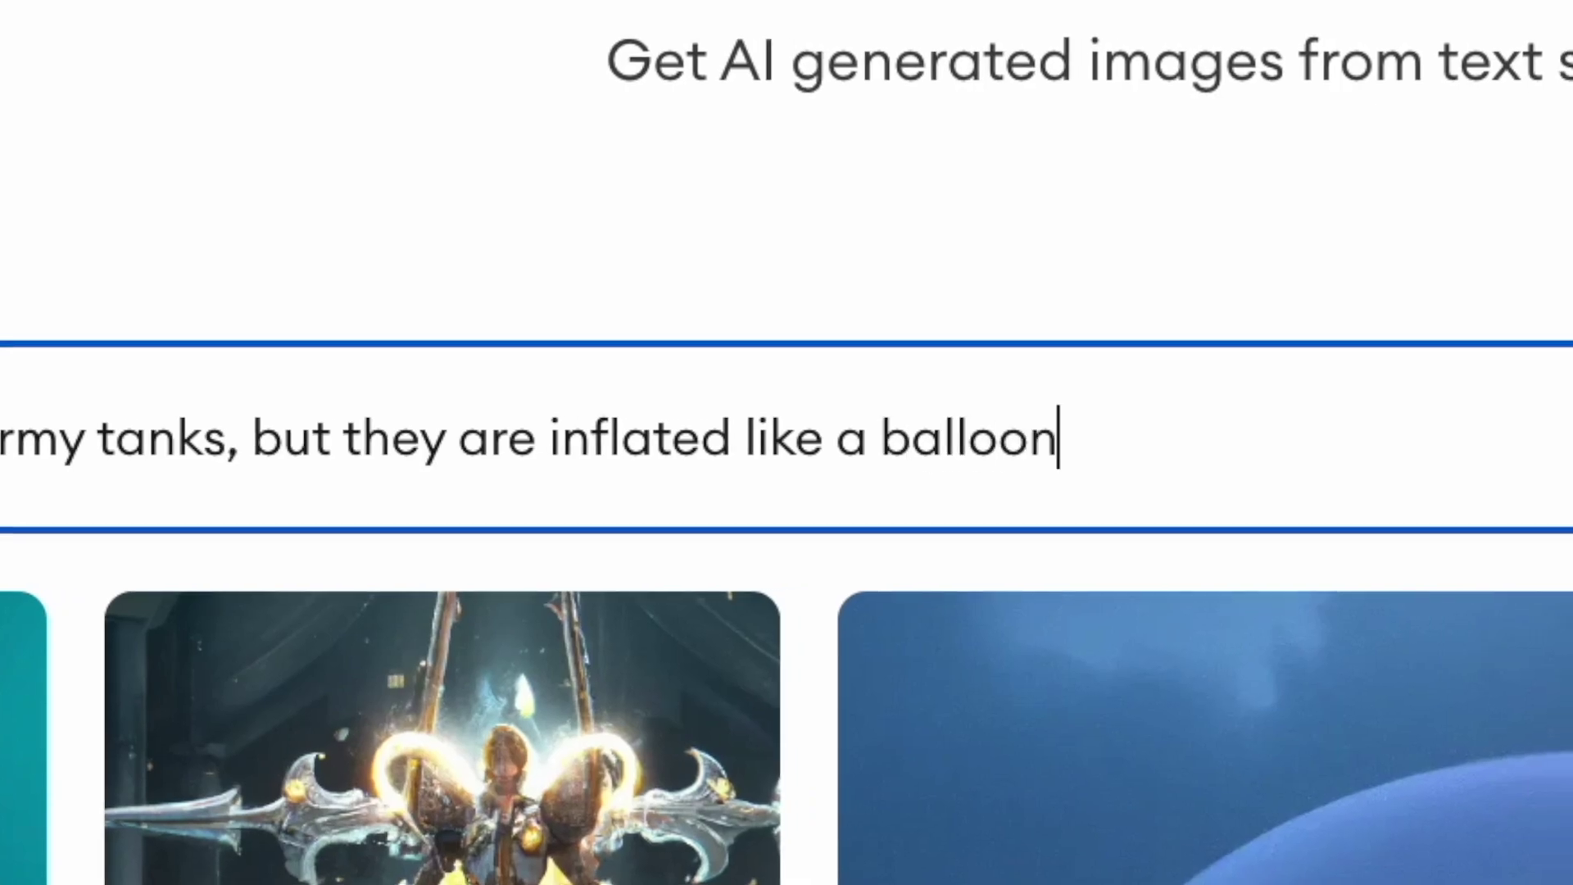
text(n)
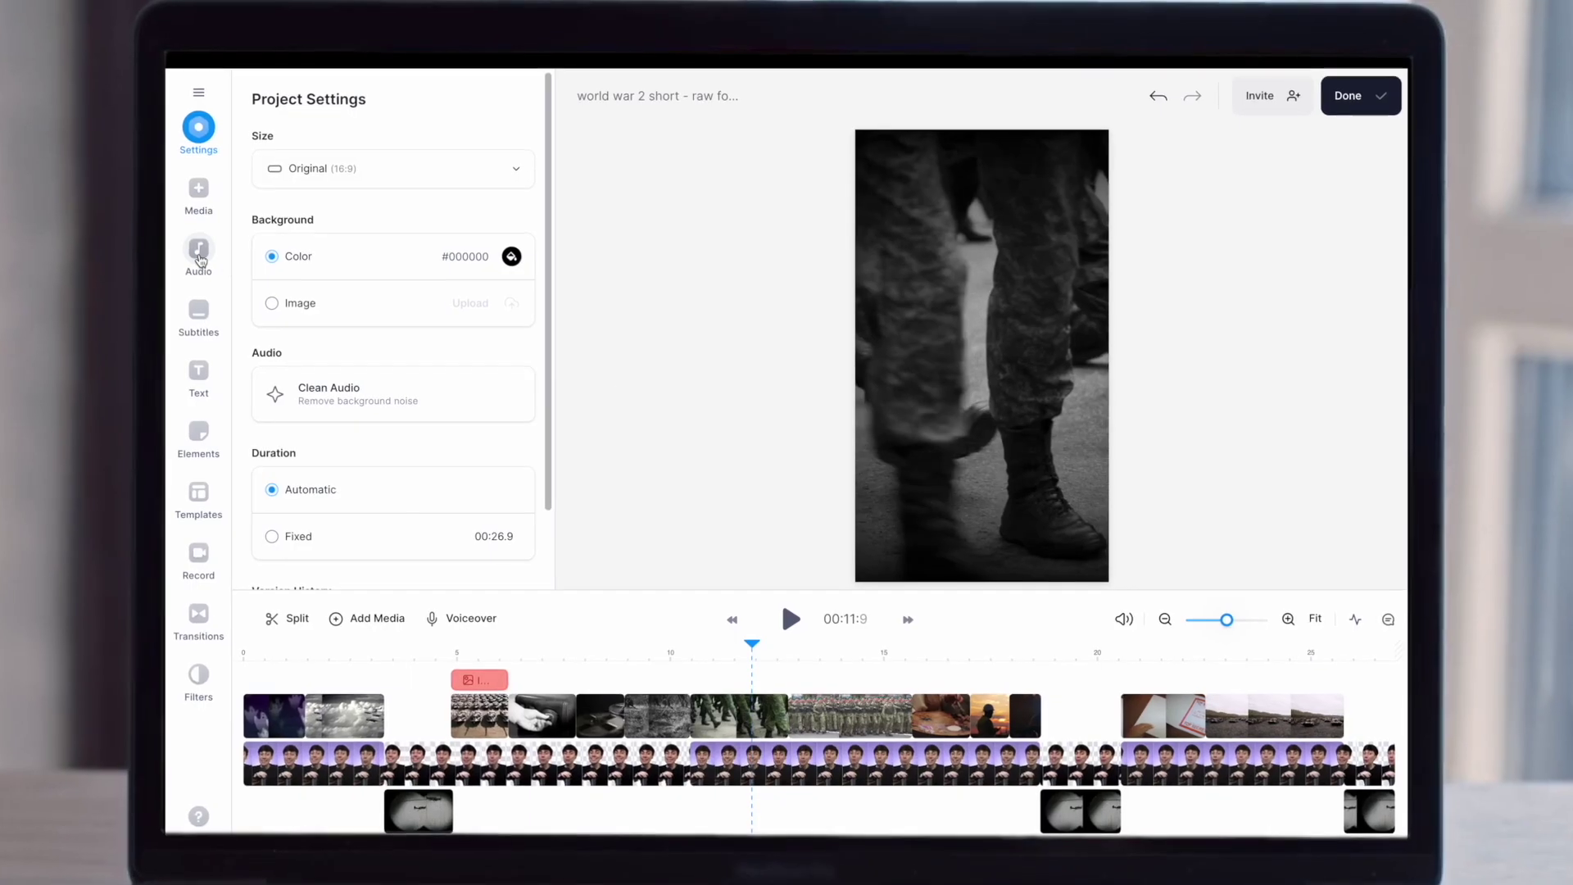
- Browse the stock music library, then auto-generate English subtitles for the footage
click(220, 268)
click(512, 426)
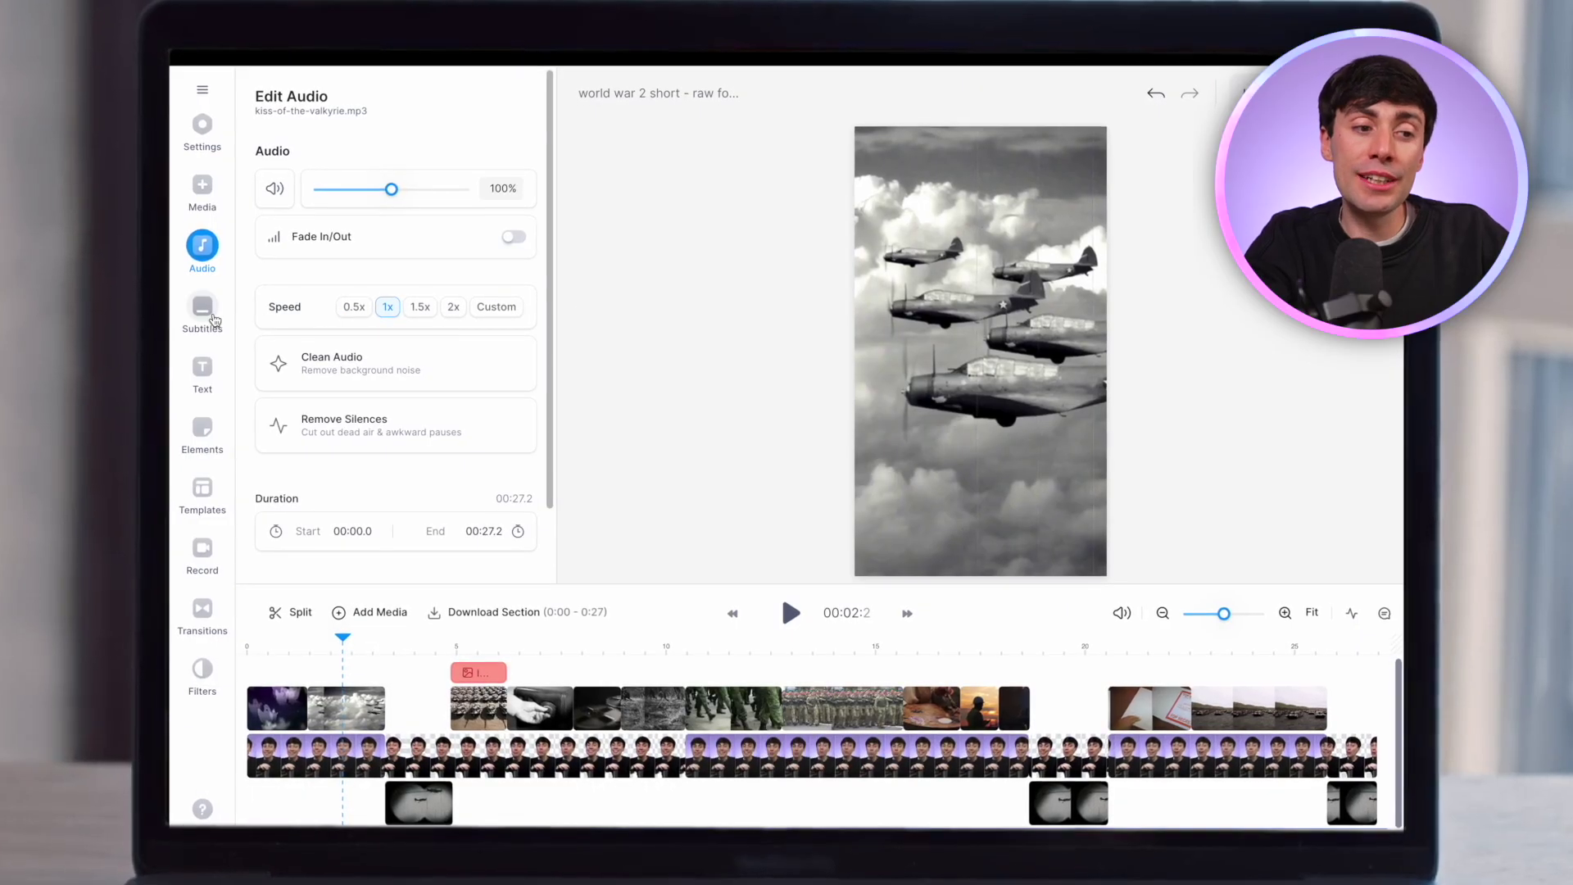
click(199, 304)
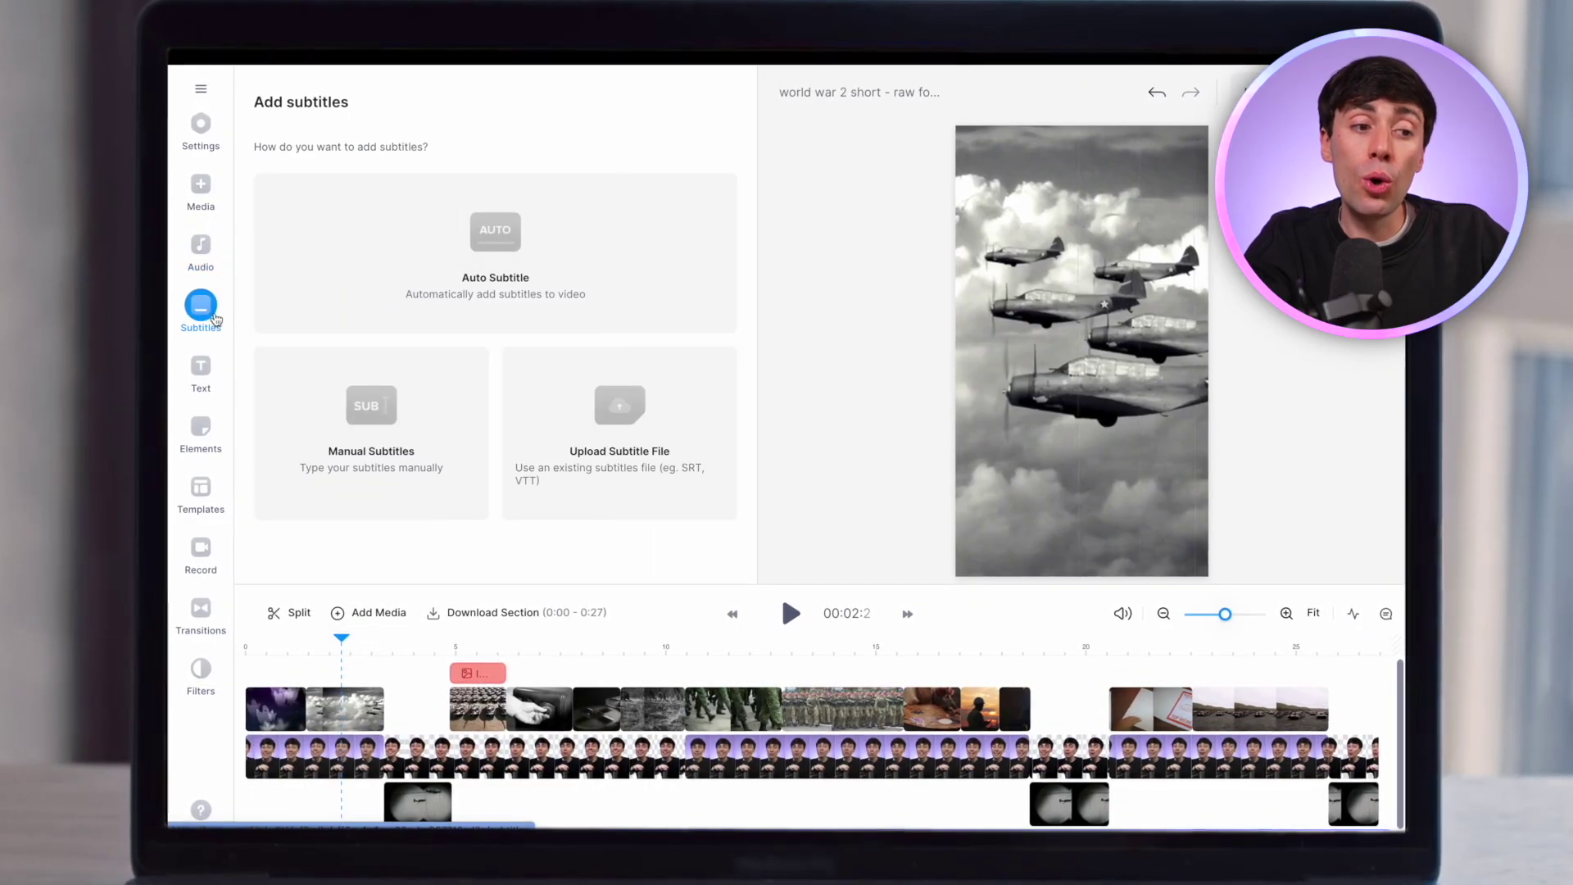
click(552, 267)
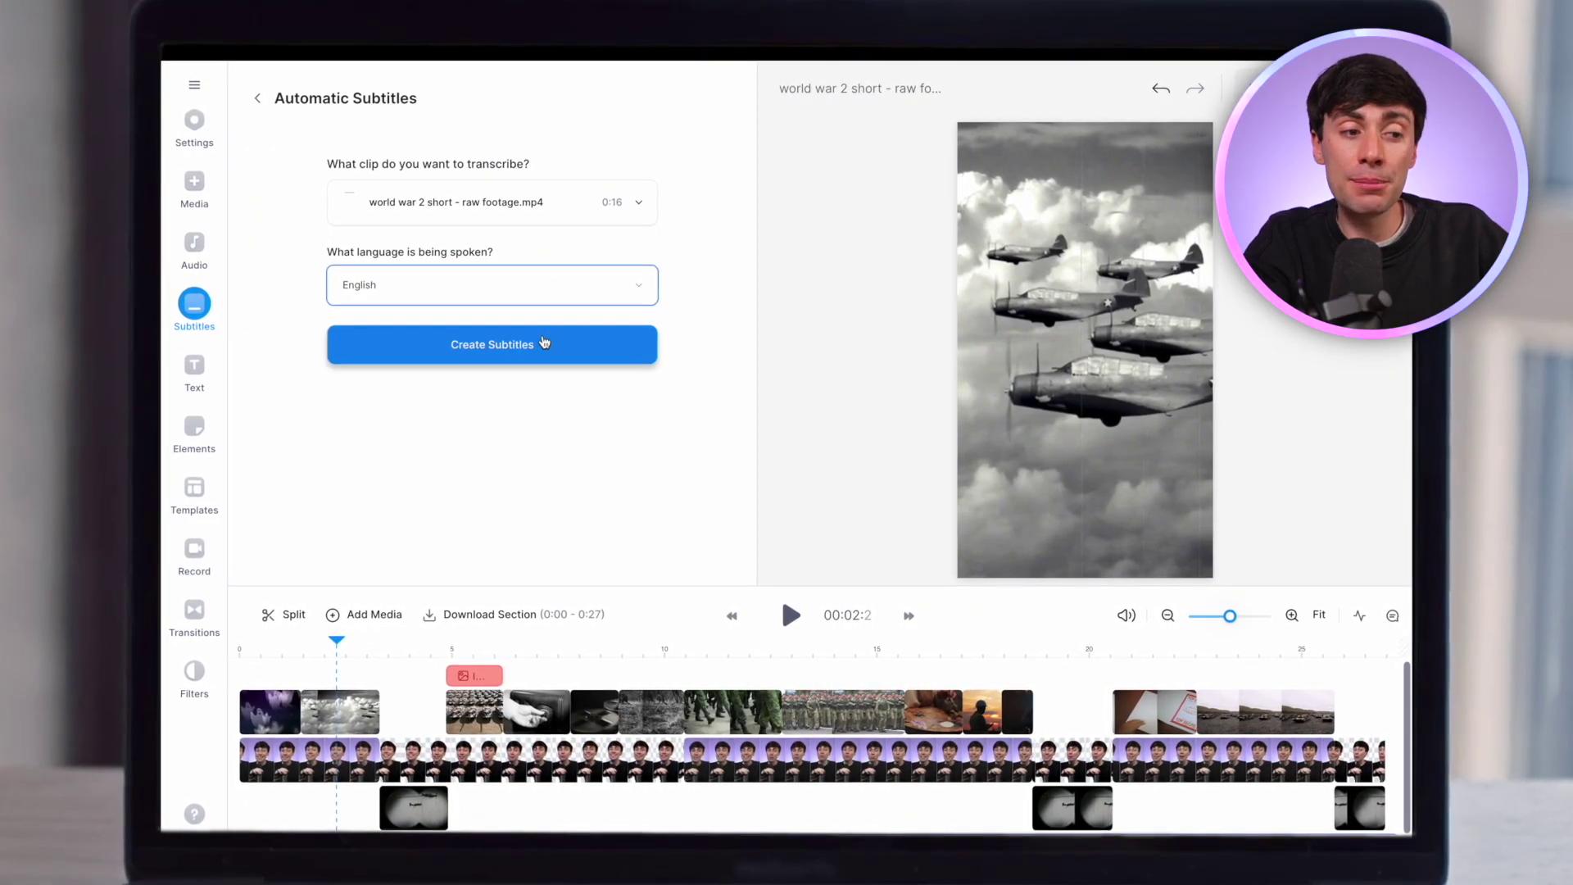
click(545, 342)
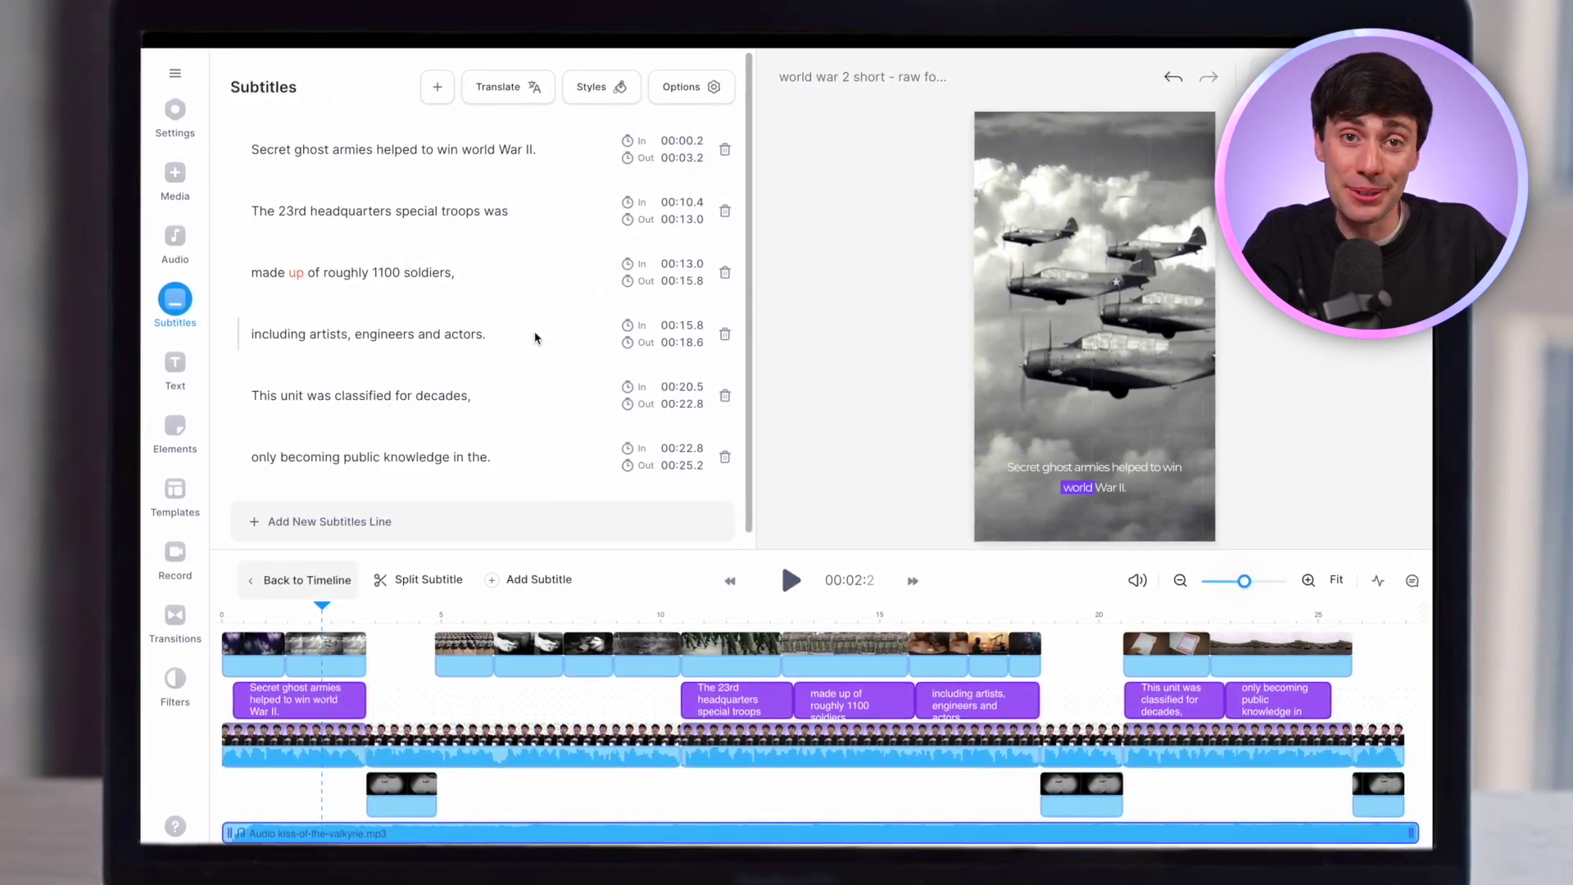
- Keep 48px subtitle size, colour them light yellow #ffe069, and drag them higher up the frame
click(594, 86)
click(646, 460)
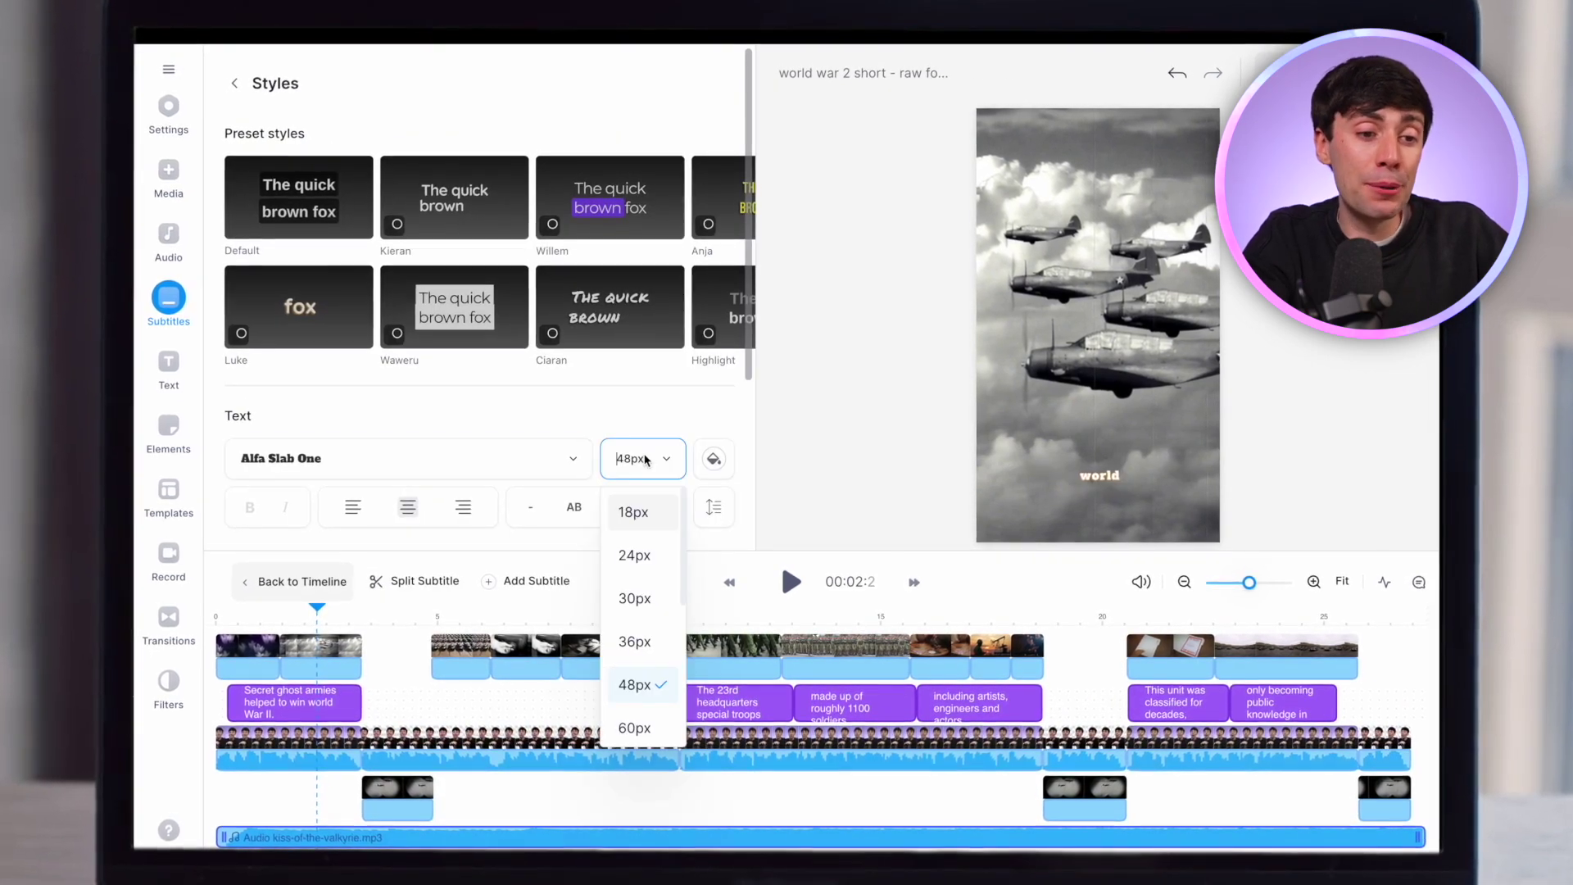
click(713, 458)
click(713, 457)
click(525, 582)
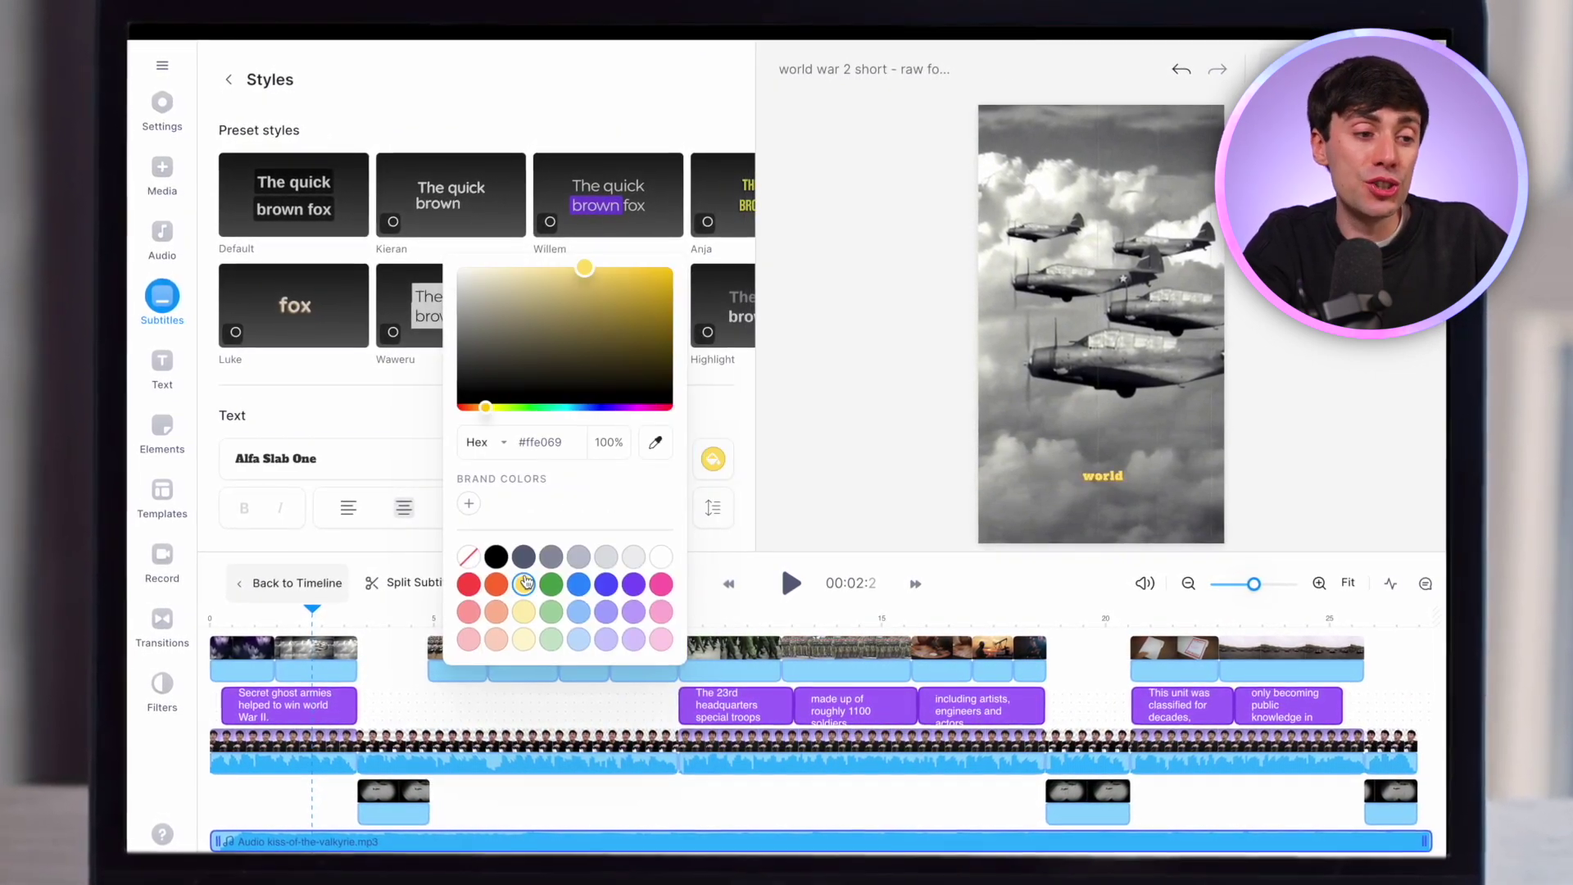
click(1122, 476)
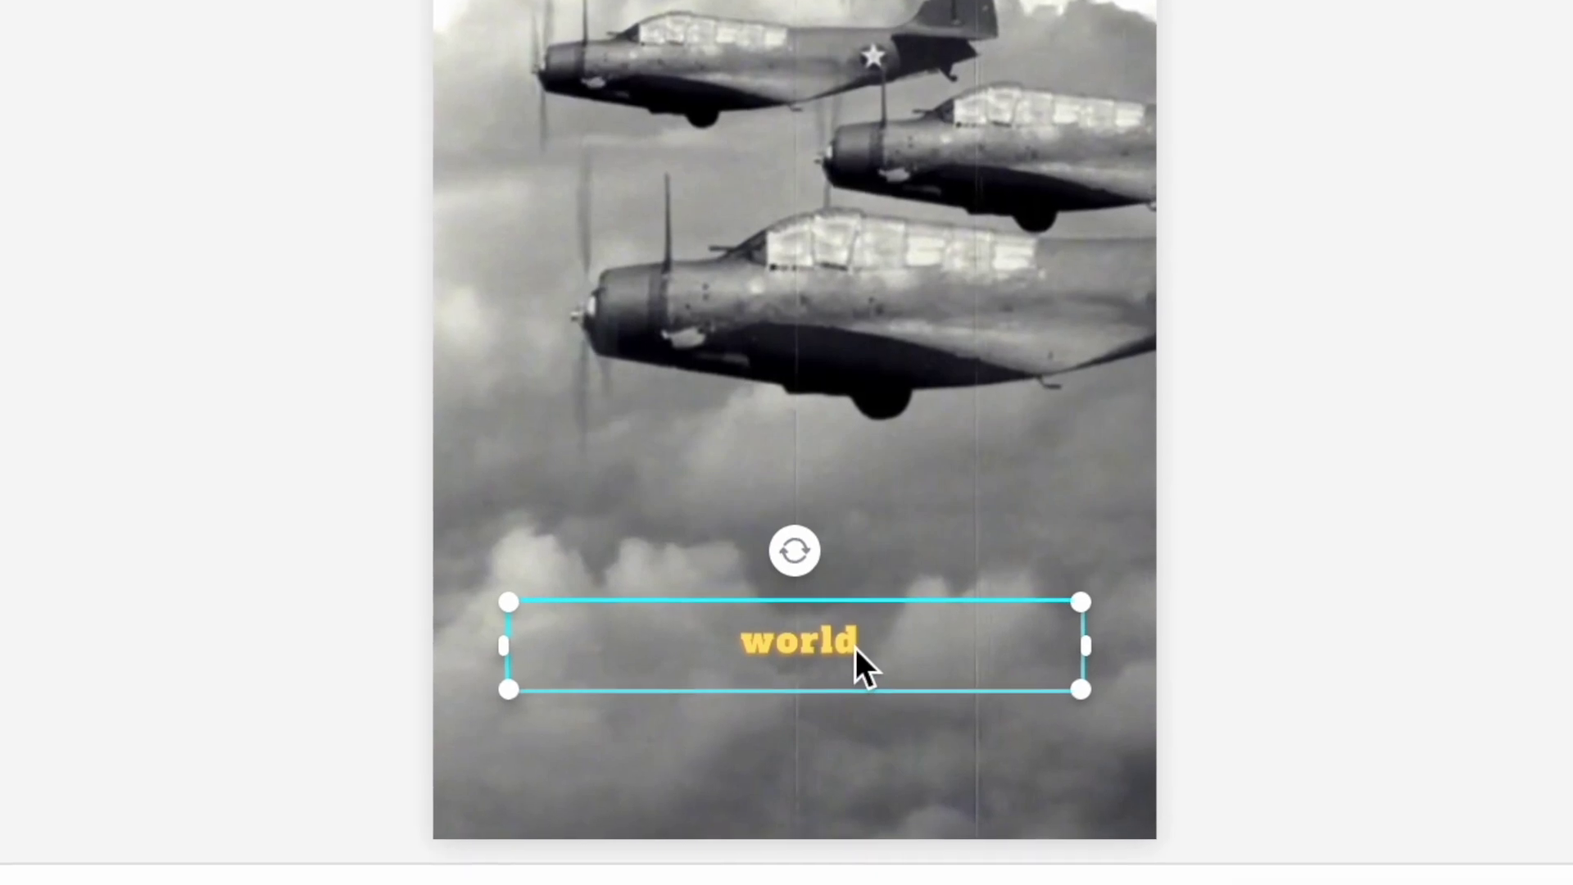
drag(855, 643, 858, 410)
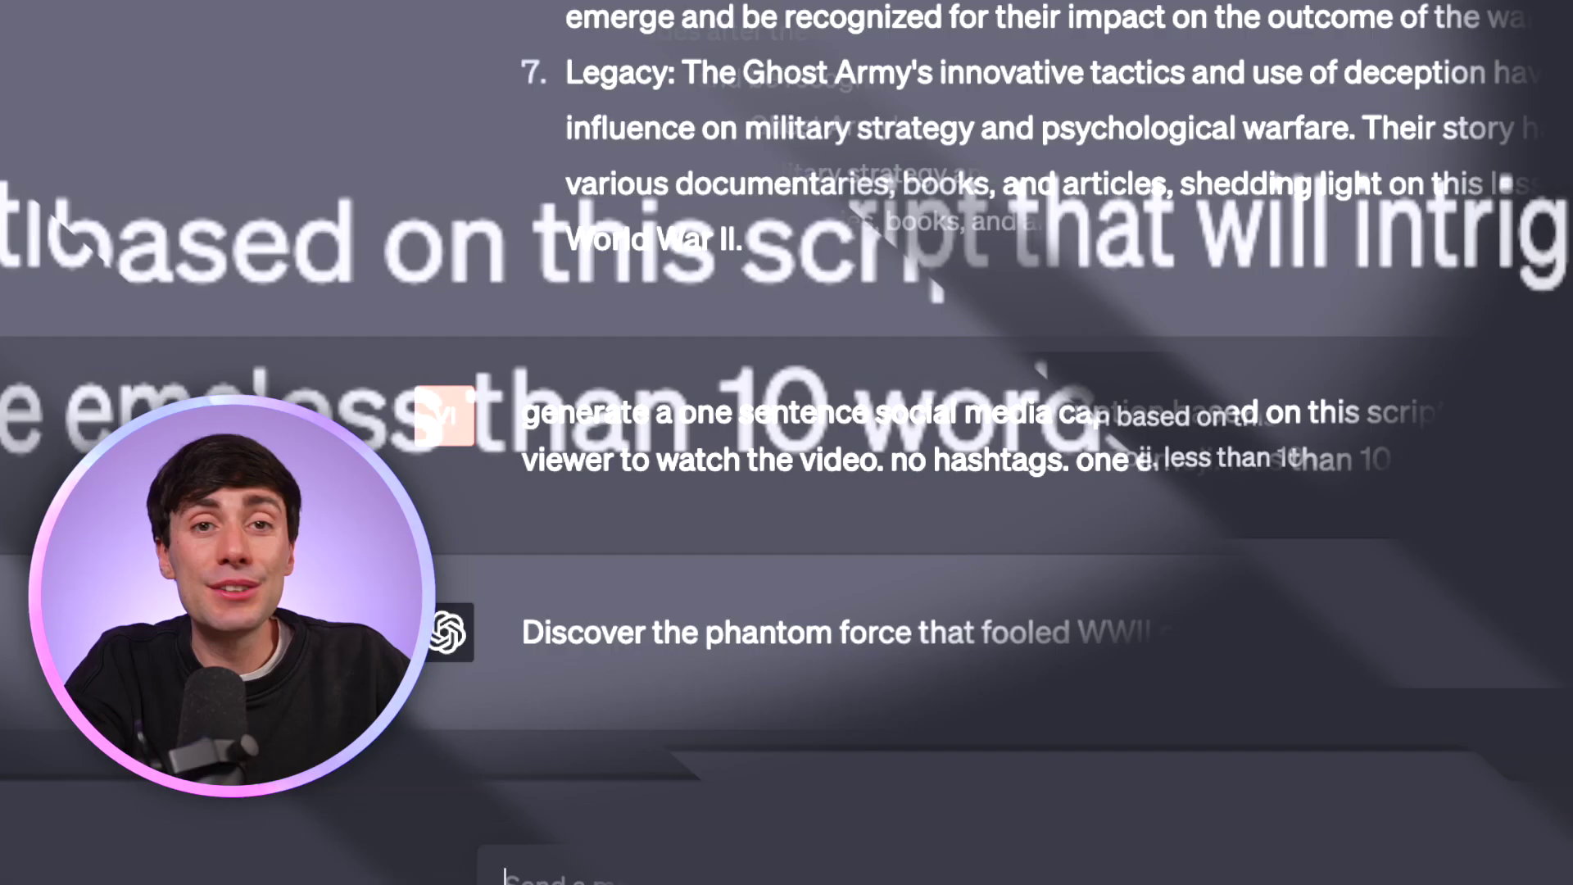
- Send ChatGPT 'another one' to get a second caption for the Ghost Army video
text(another)
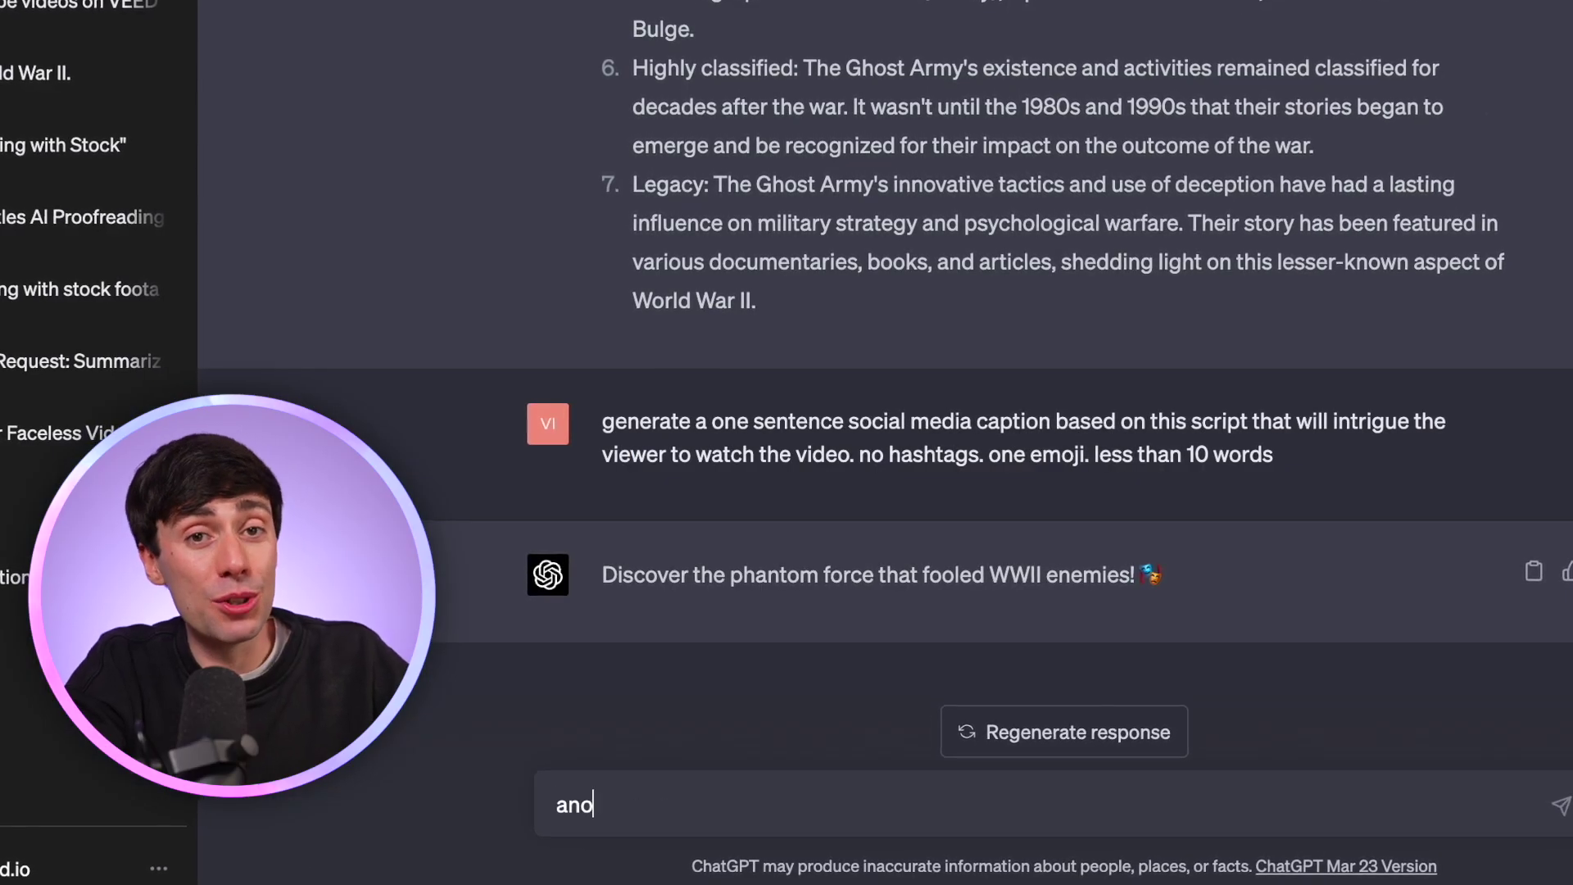
text( one)
key(Return)
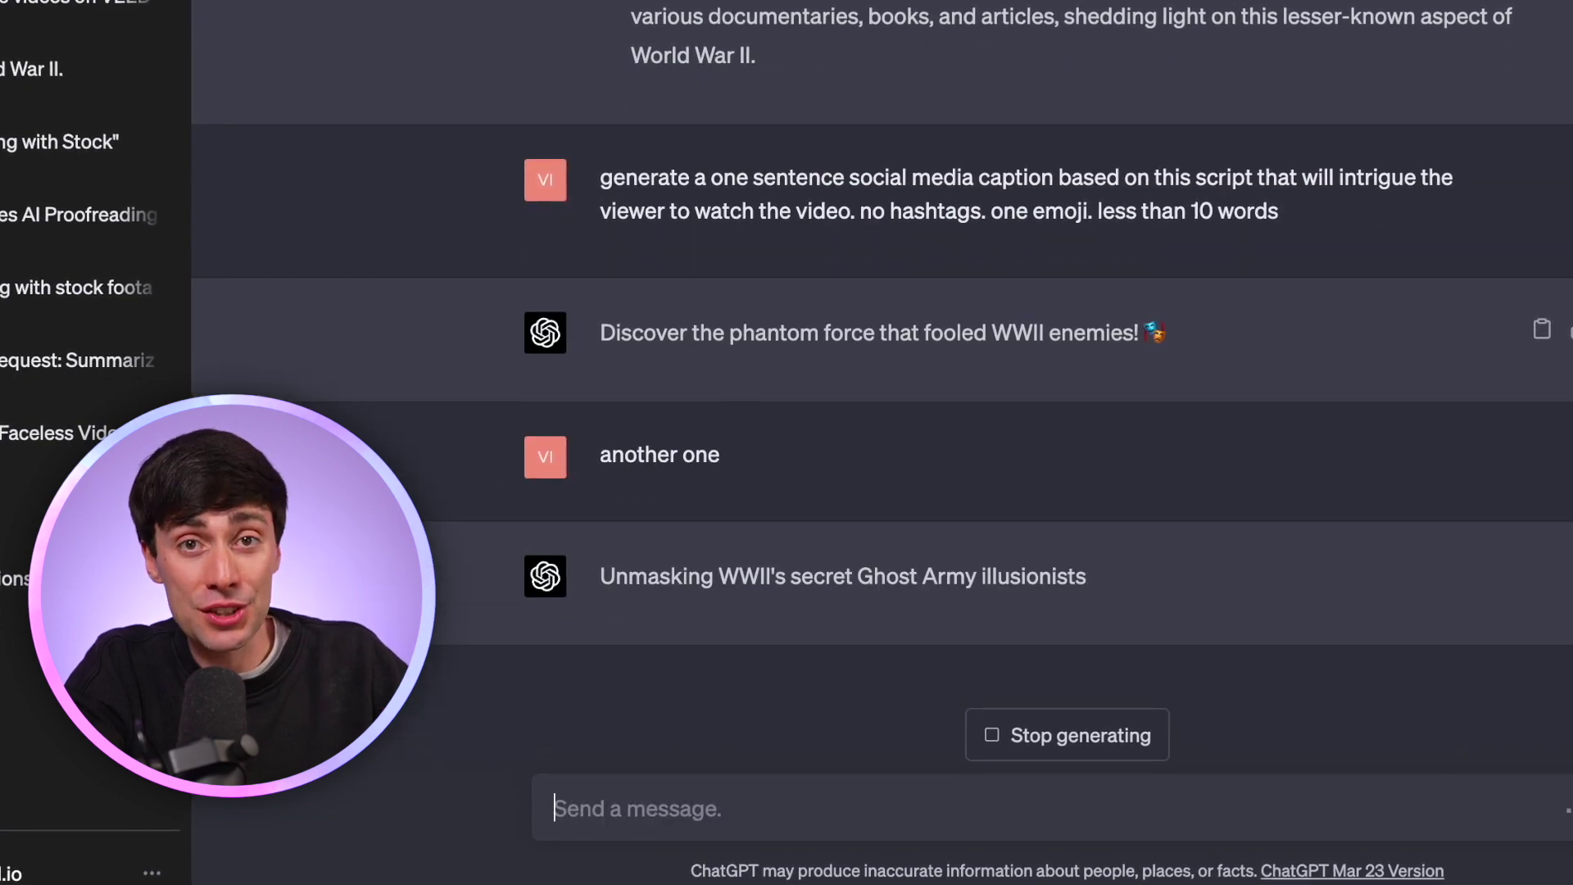